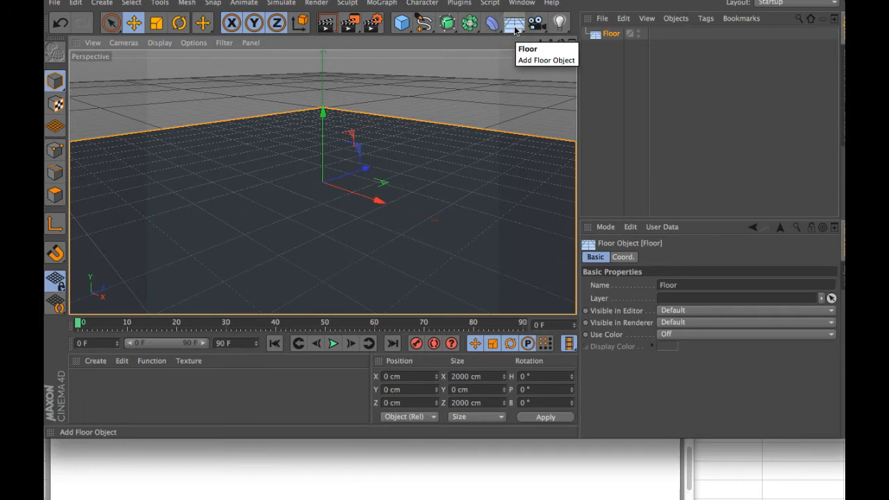
Add a sphere to the scene and set its Y position to 100 cm so it rests on the floor.
left_click(400, 25)
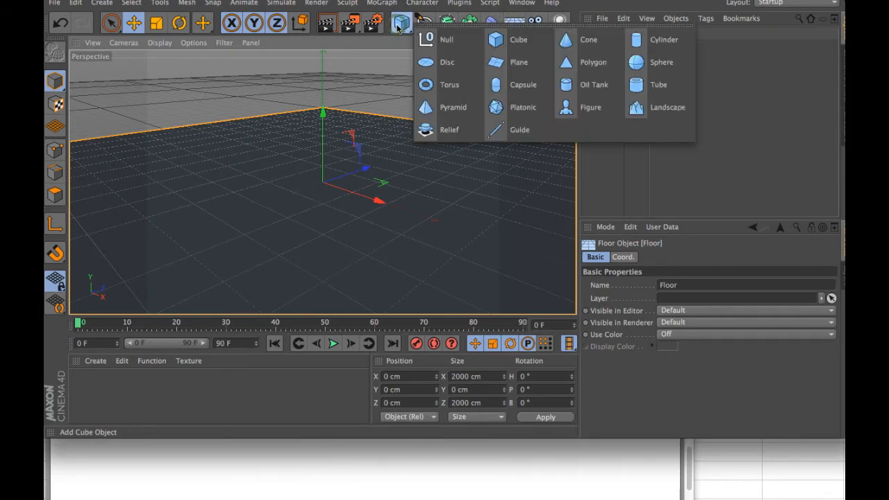
left_click(639, 62)
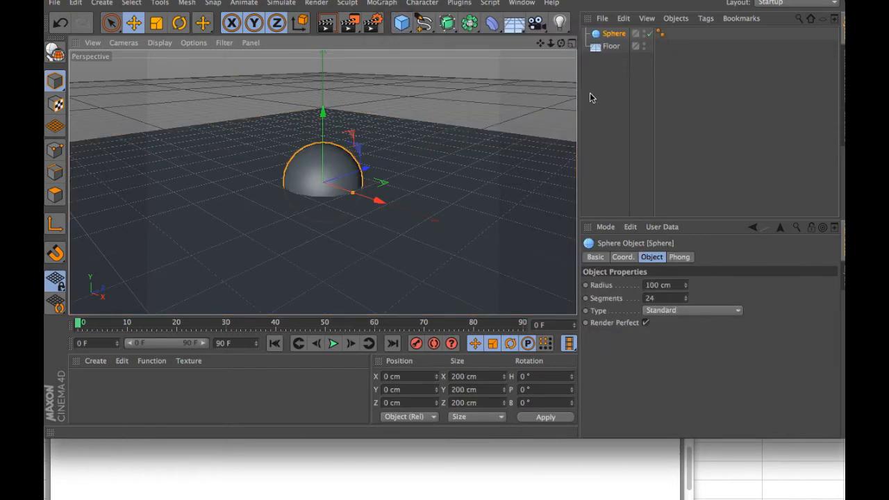
double_click(390, 389)
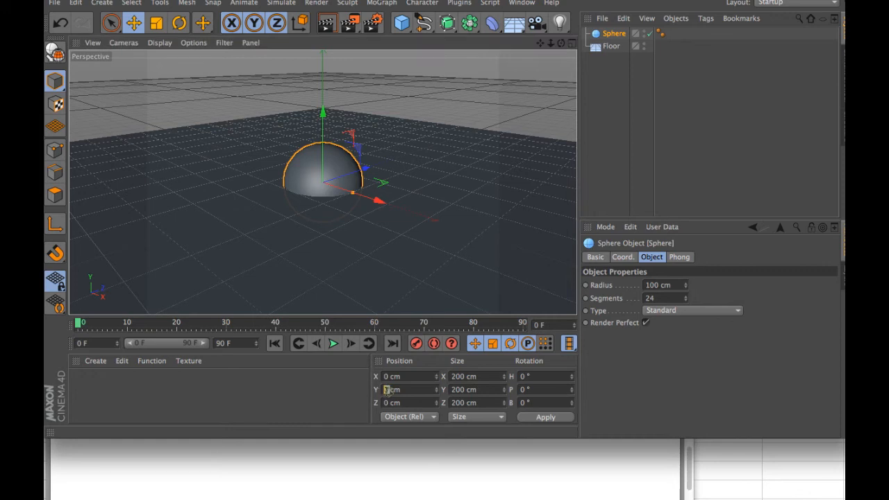
type("100 cm")
key("Return")
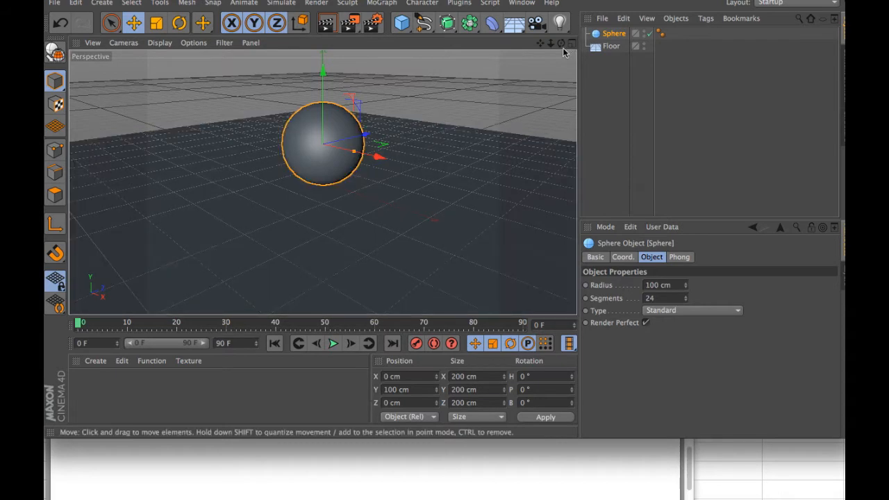
Create a new material and assign the Checkerboard surface shader as its Color channel texture.
left_click_drag(444, 256, 430, 269, "alt")
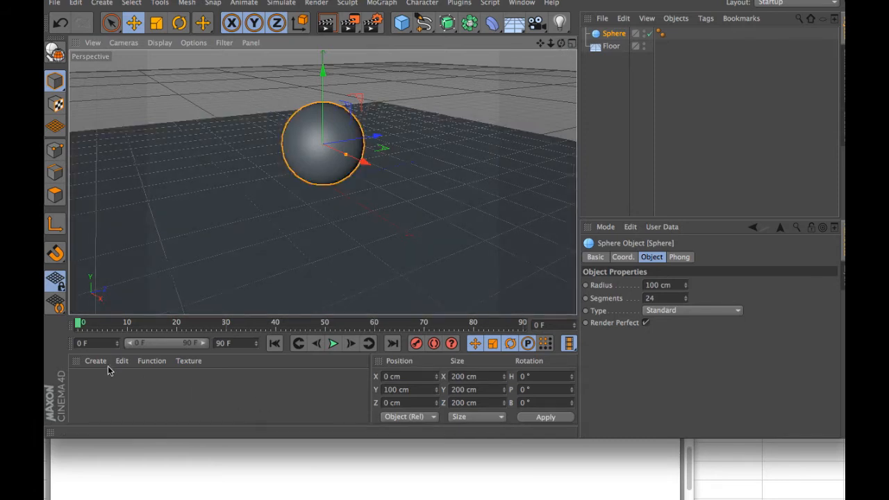
left_click(101, 362)
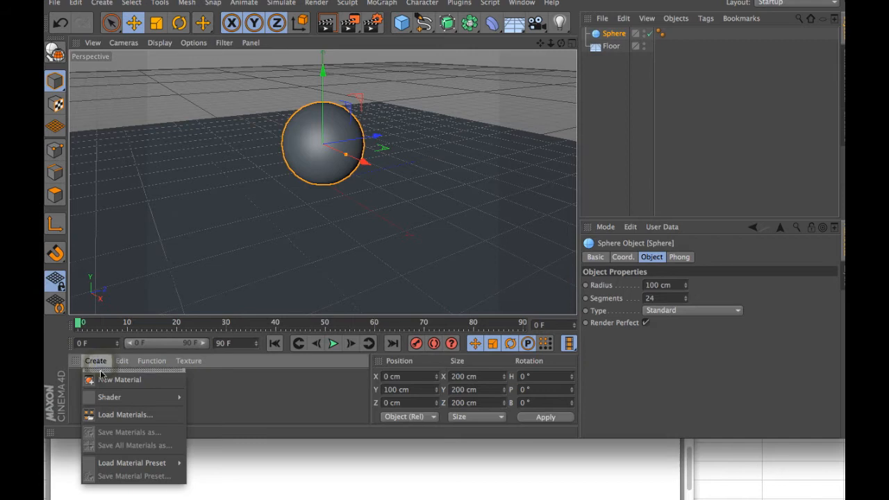
left_click(101, 381)
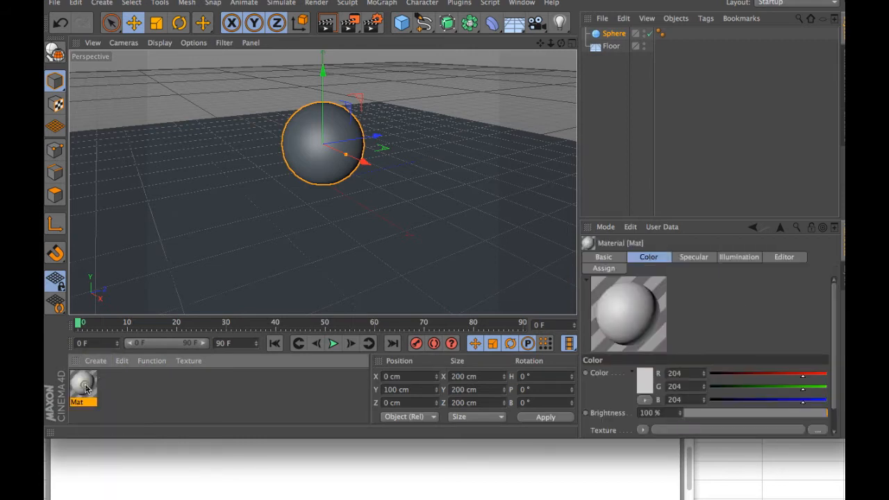
double_click(83, 384)
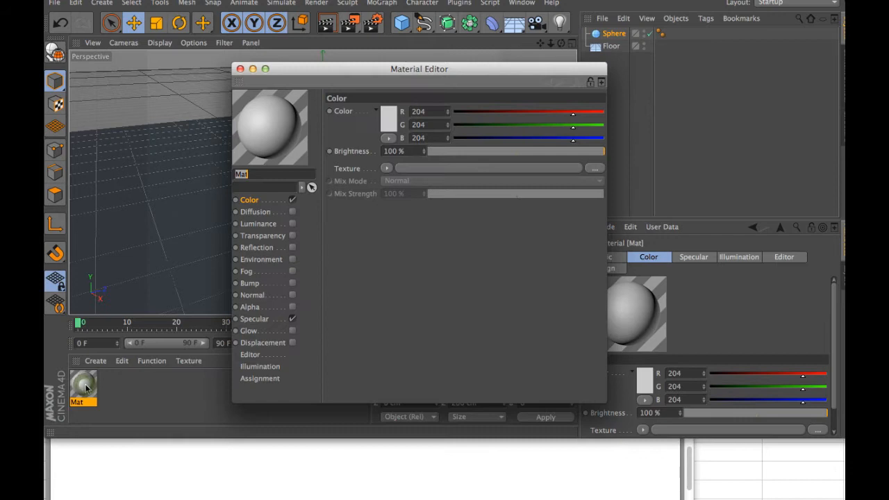
left_click(356, 171)
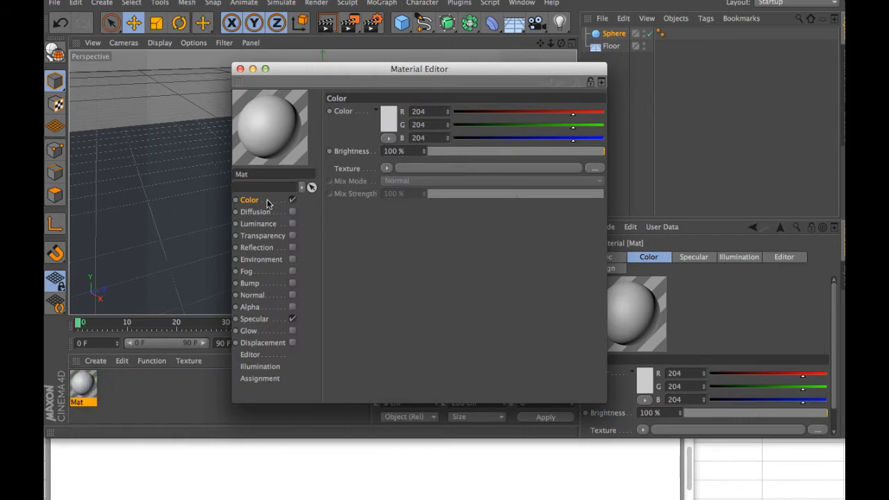
left_click(386, 169)
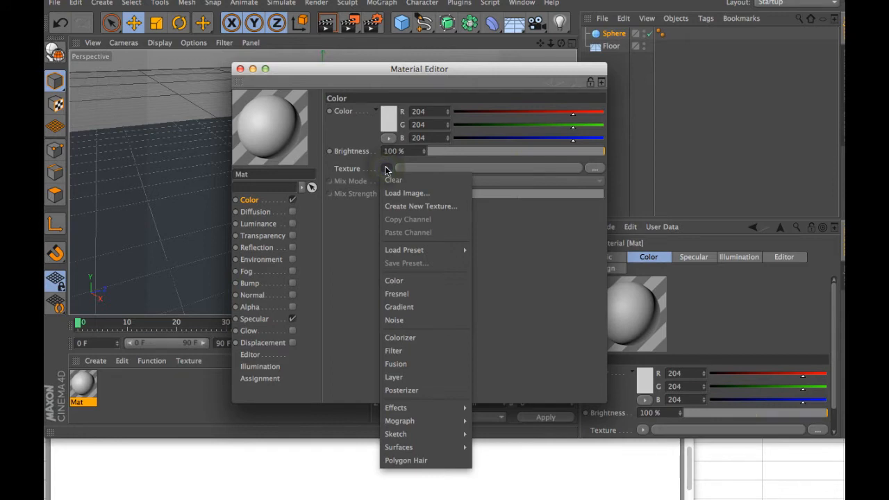
mouse_move(407, 448)
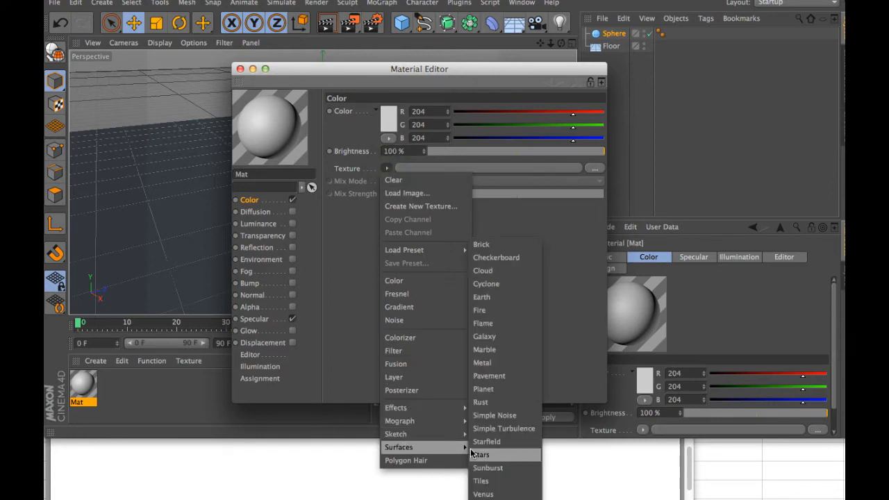
left_click(512, 260)
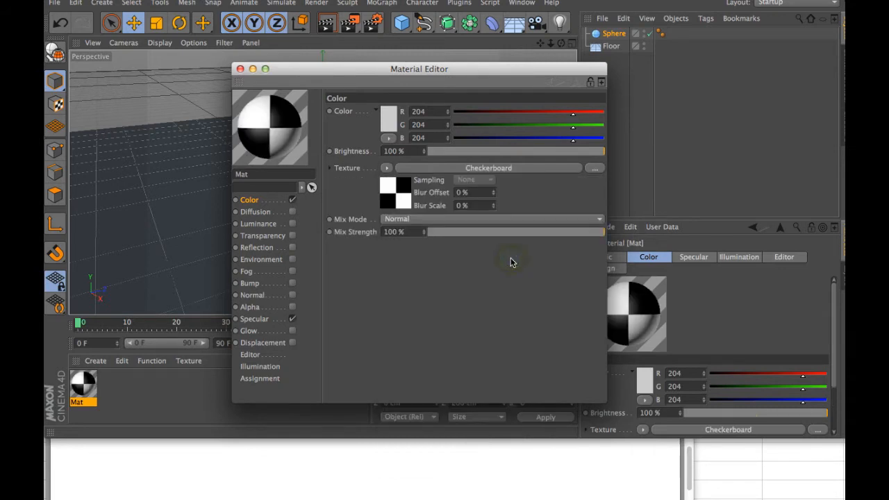
Change the checkerboard's Color 1 to yellow-green (about R 204, G 245, B 3) and apply the material to the sphere.
left_click(404, 203)
left_click(389, 200)
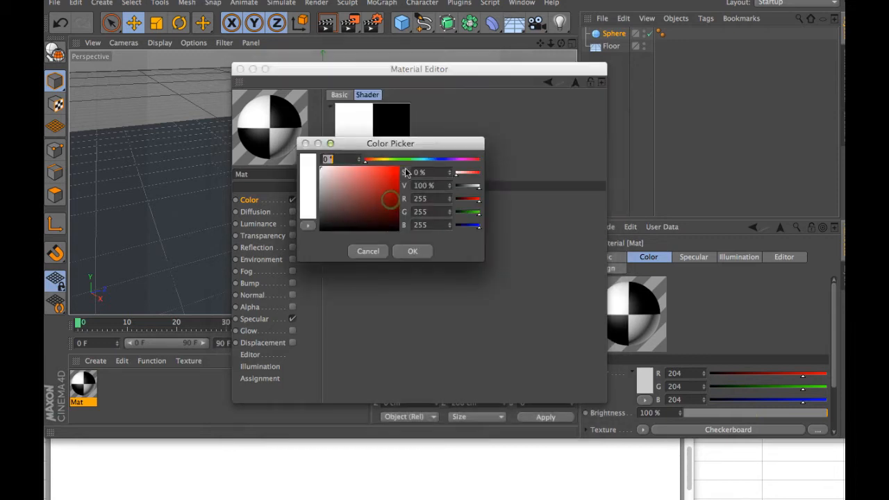
left_click(387, 160)
left_click_drag(389, 168, 399, 171)
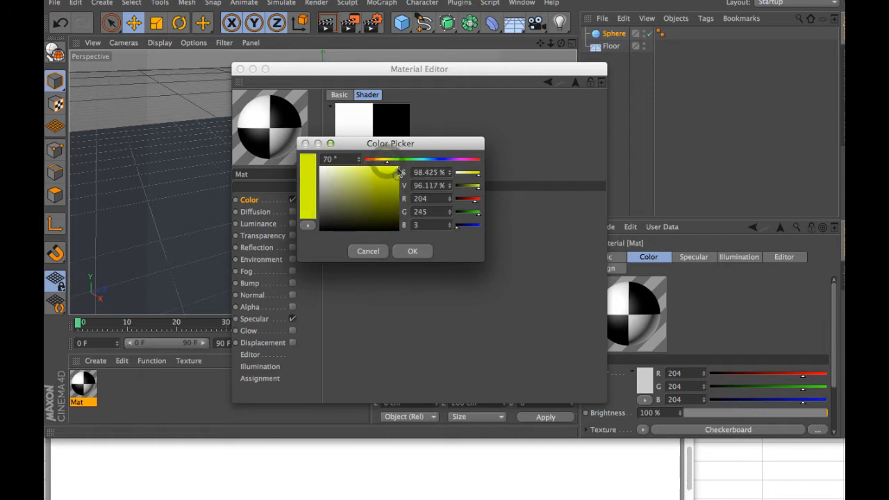
left_click(414, 251)
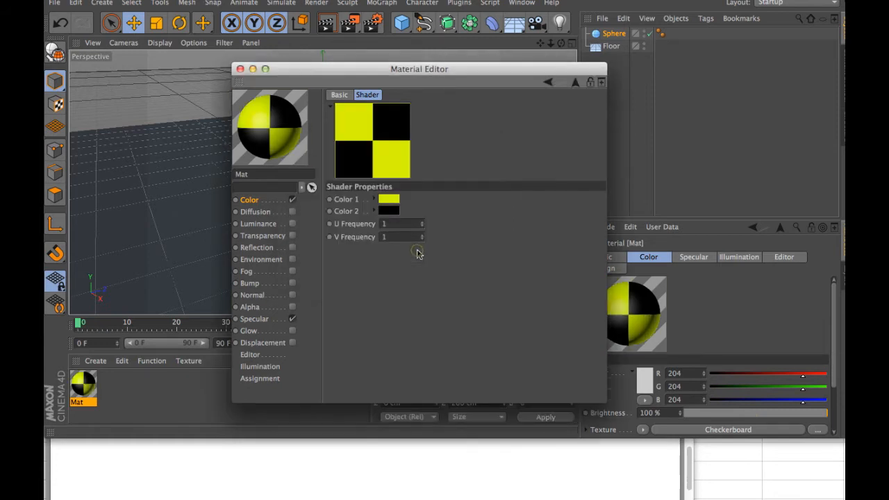
left_click(241, 68)
left_click_drag(83, 383, 302, 140)
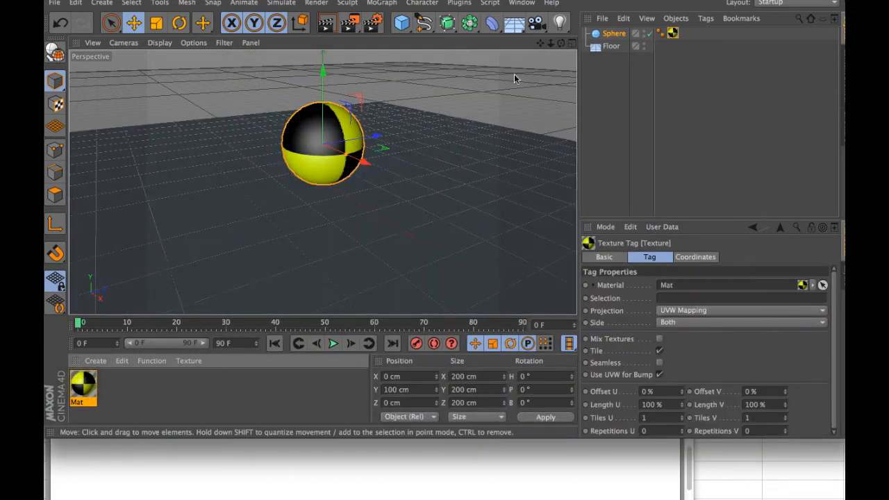
Add a light and move it above and in front of the sphere, to about Y 489 cm and Z -407 cm.
left_click(559, 22)
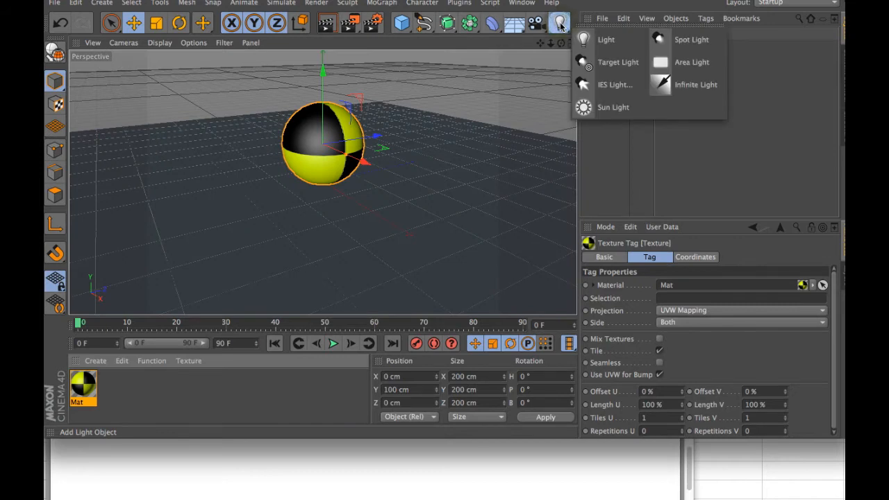
left_click(596, 41)
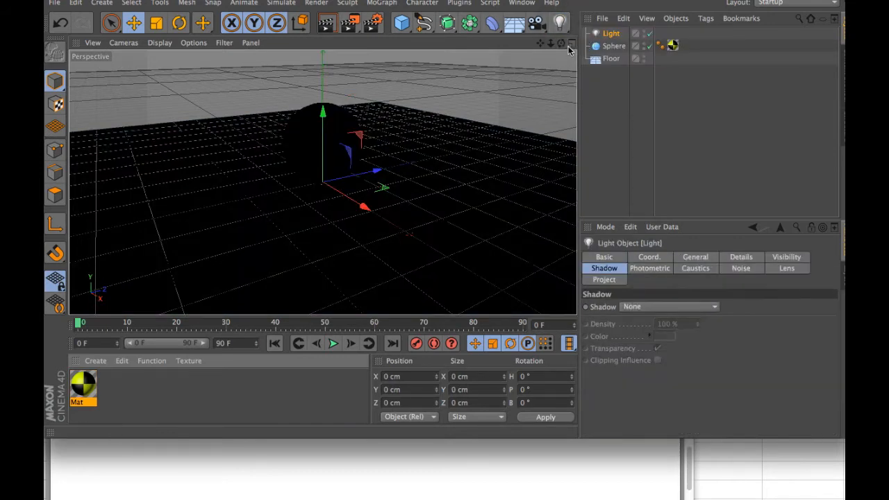
left_click(571, 44)
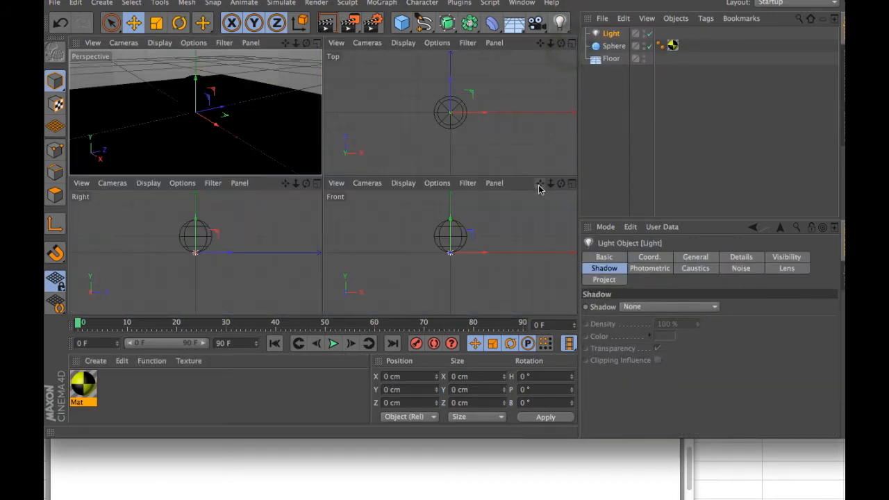
left_click_drag(450, 232, 452, 184)
left_click_drag(450, 81, 443, 145)
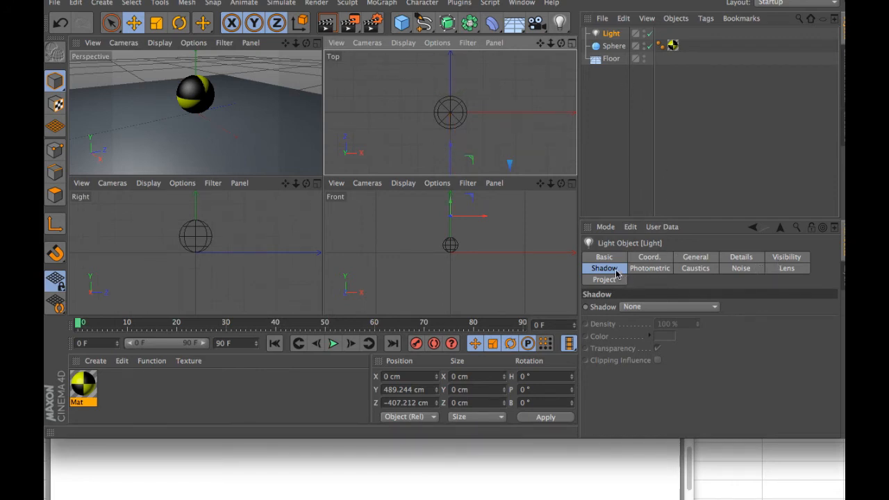
Give the light Shadow Maps (Soft) shadows with a density of 80%.
left_click(663, 308)
left_click(665, 333)
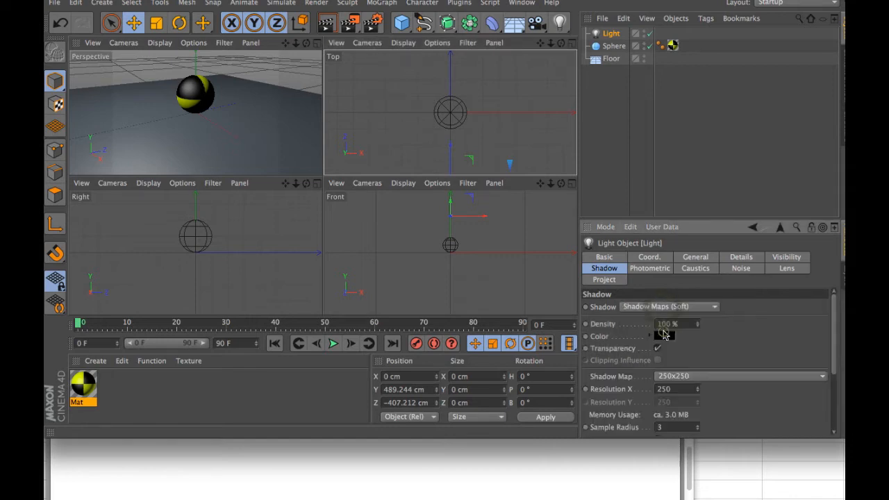
double_click(670, 324)
type("80")
key("Return")
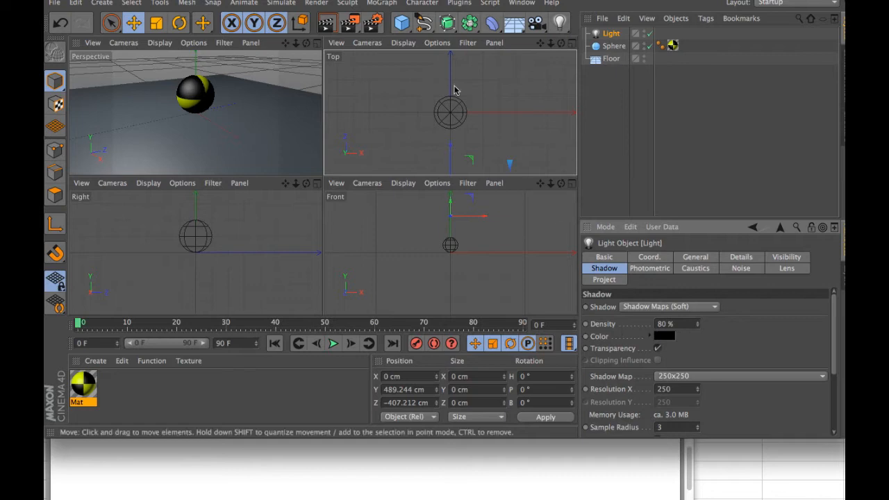
Render the maximized perspective view to check the sphere's lighting and shadow.
left_click(316, 44)
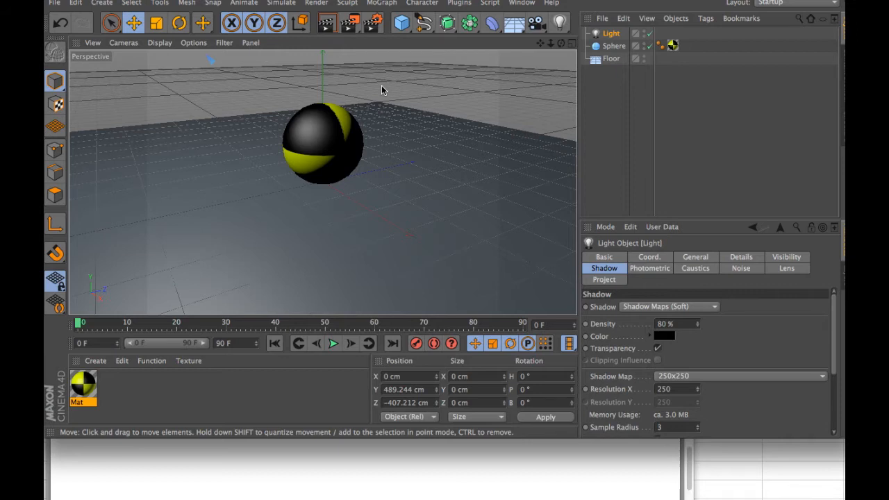
left_click(326, 23)
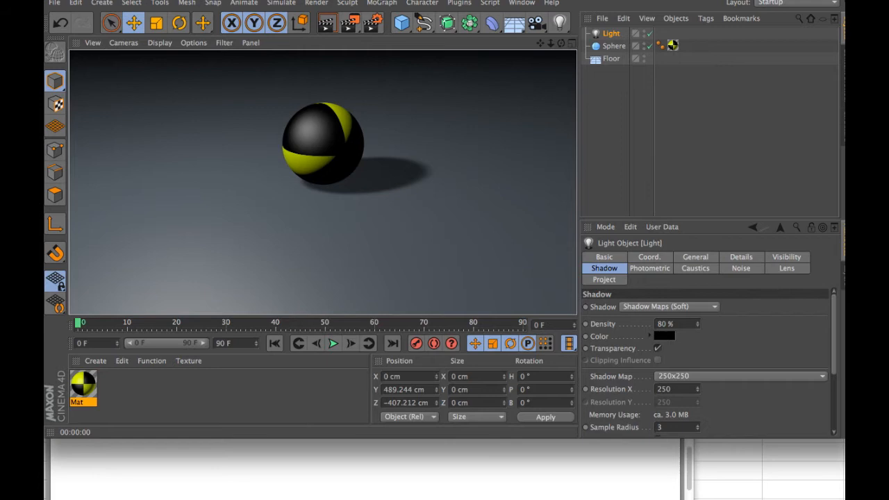
left_click(444, 0)
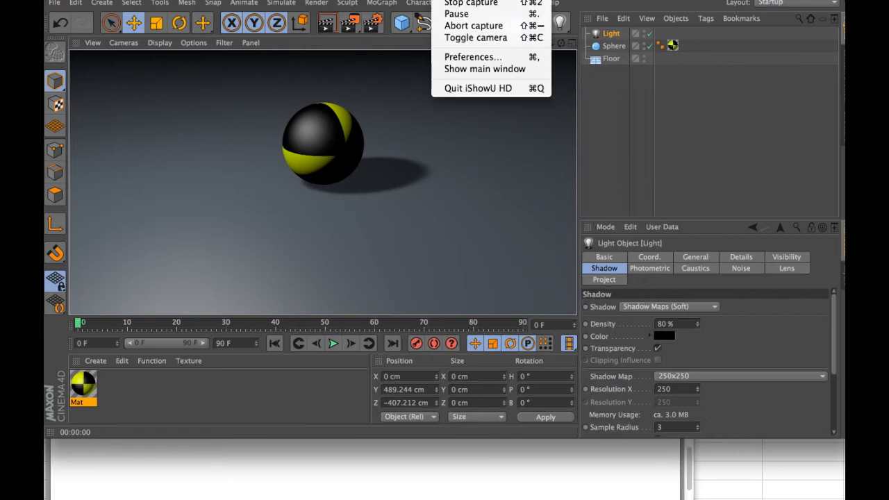
left_click(450, 14)
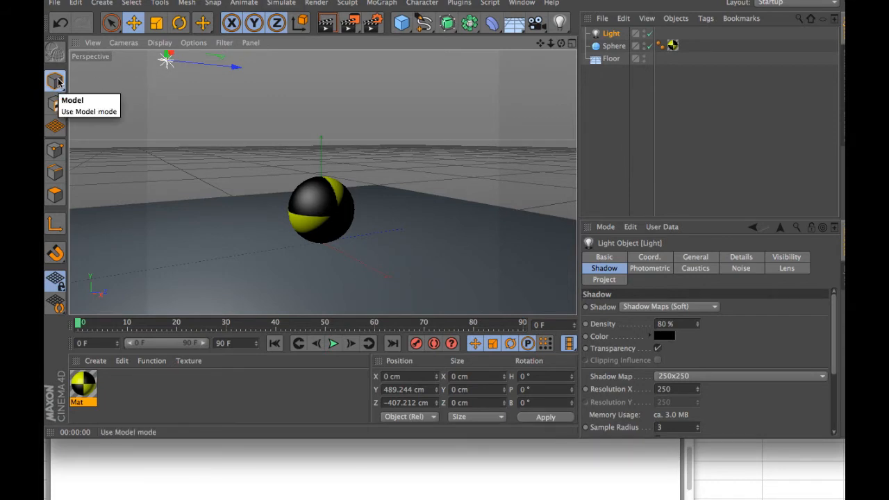
Switch the editing mode from Model to Object.
left_click_drag(57, 82, 93, 131)
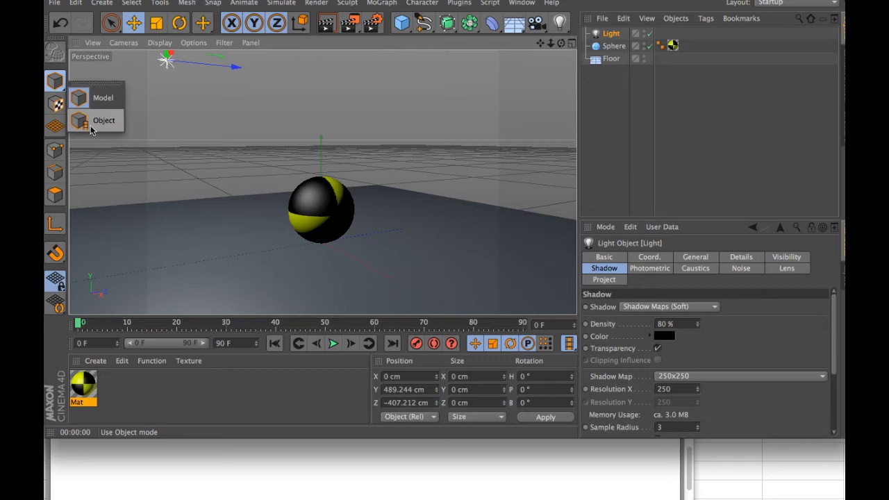
left_click_drag(95, 123, 98, 122)
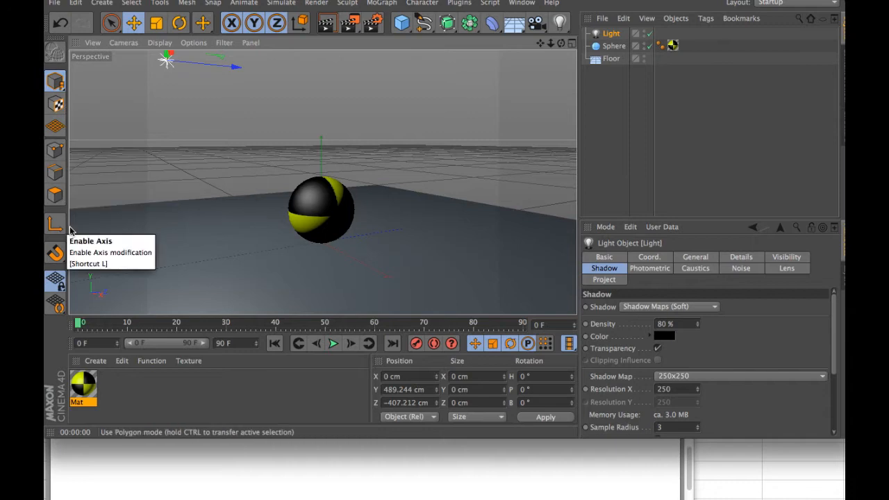
Play and stop the animation, scrub back to frame 0, and jump to the timeline's end and back to its start.
left_click(333, 343)
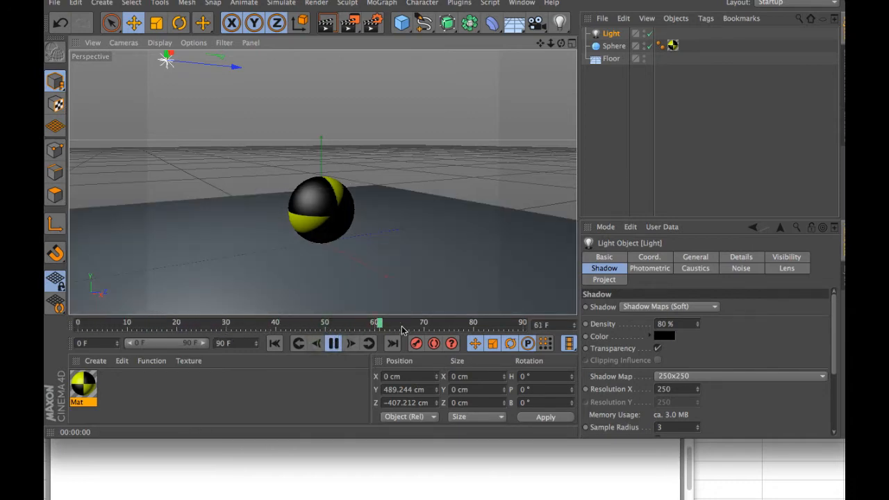
left_click(334, 343)
left_click_drag(304, 325, 75, 330)
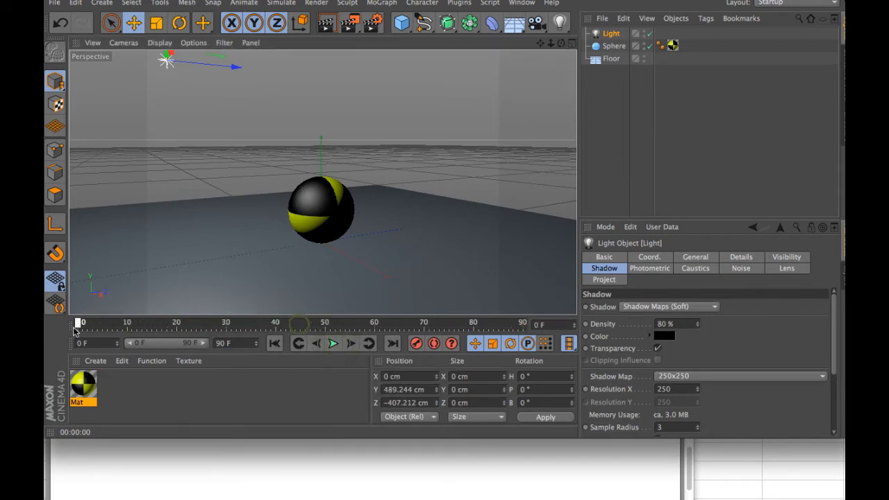
left_click(275, 345)
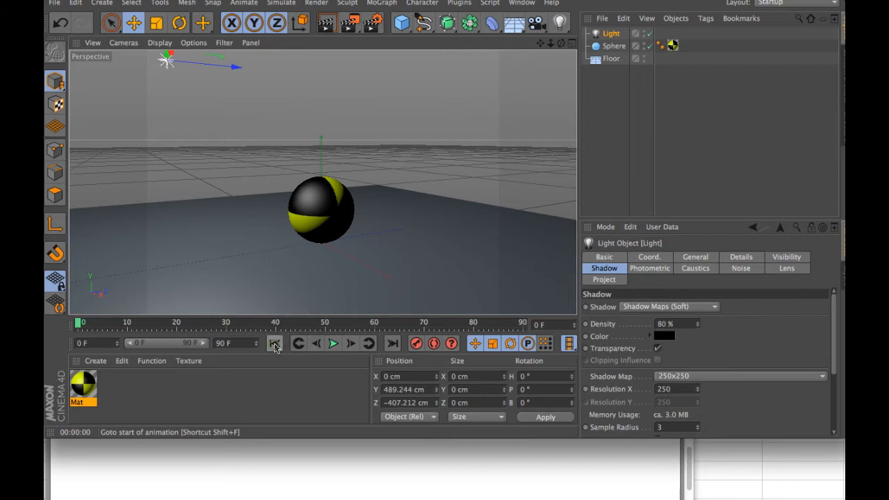
left_click(393, 345)
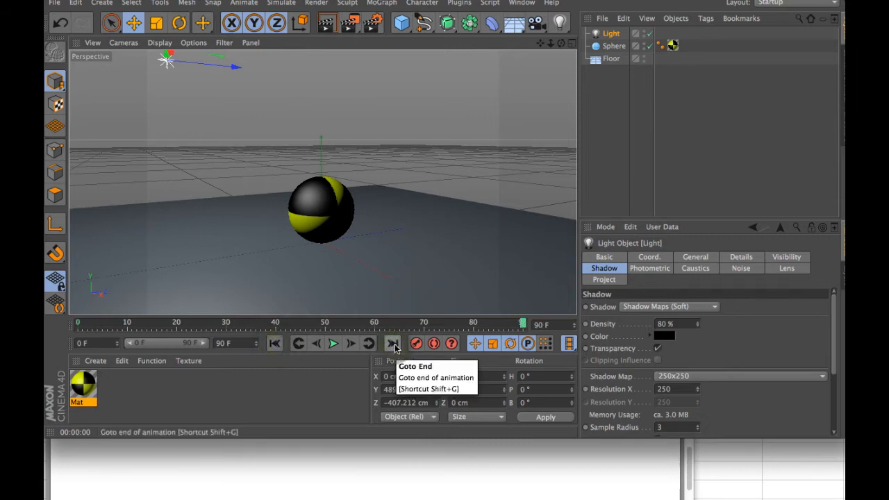
left_click(275, 343)
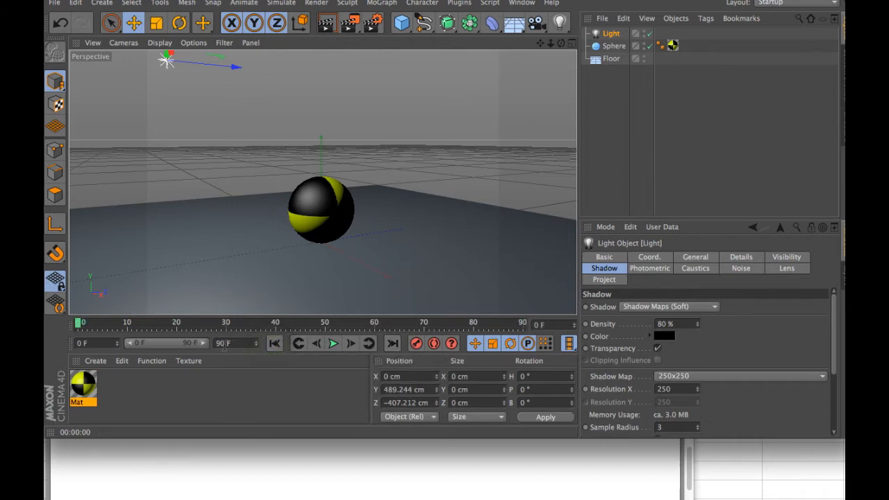
Set the animation's end to 180 F, extend the visible timeline range to 180 F, and play it.
left_click(222, 343)
double_click(223, 343)
left_click_drag(200, 346, 173, 347)
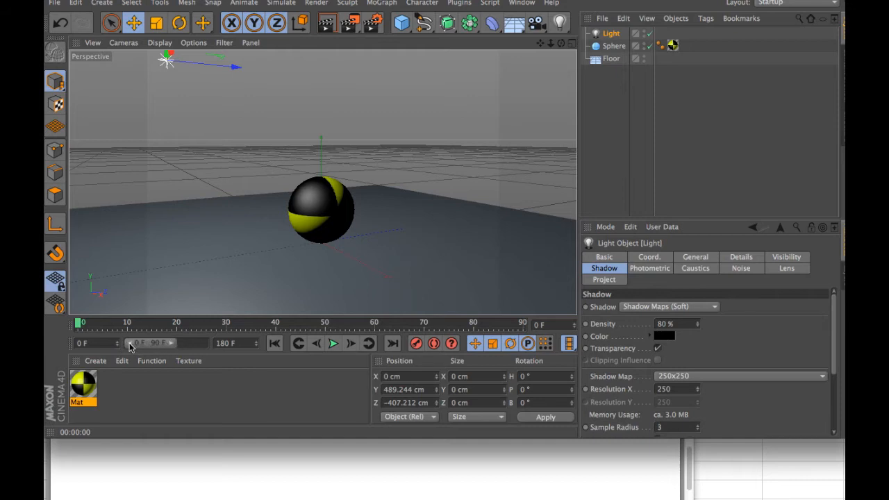
left_click_drag(173, 345, 236, 354)
left_click(332, 344)
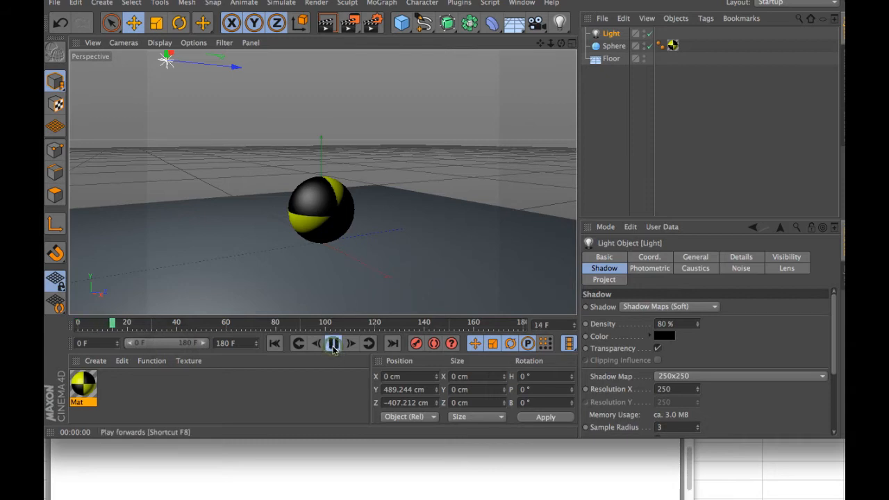
Shorten the visible timeline range and the animation's end to 90 F, briefly playing the shortened range.
left_click(333, 344)
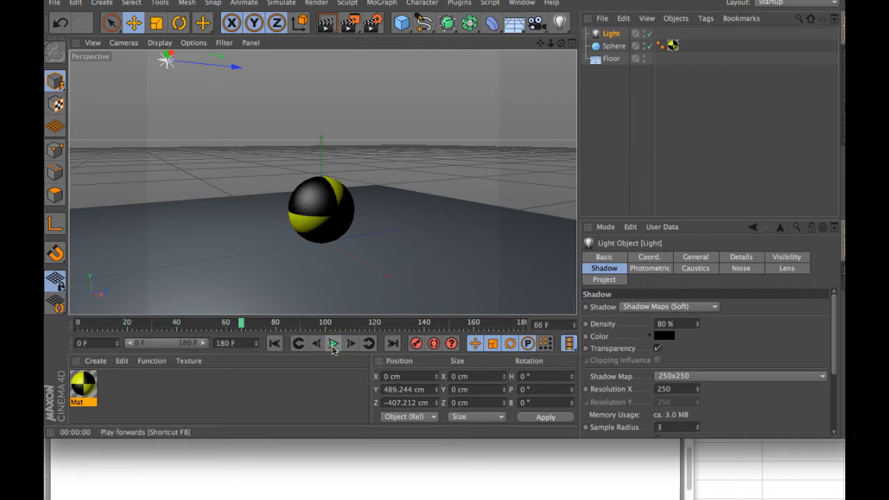
left_click_drag(199, 346, 173, 347)
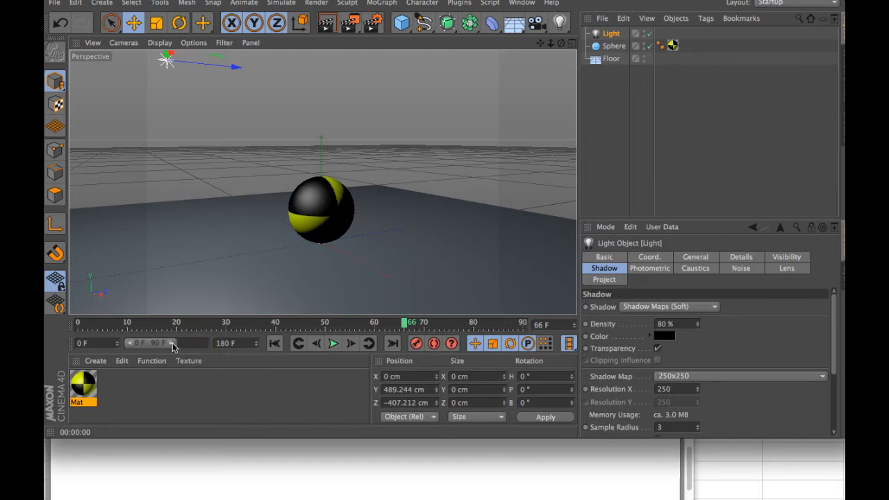
left_click(333, 343)
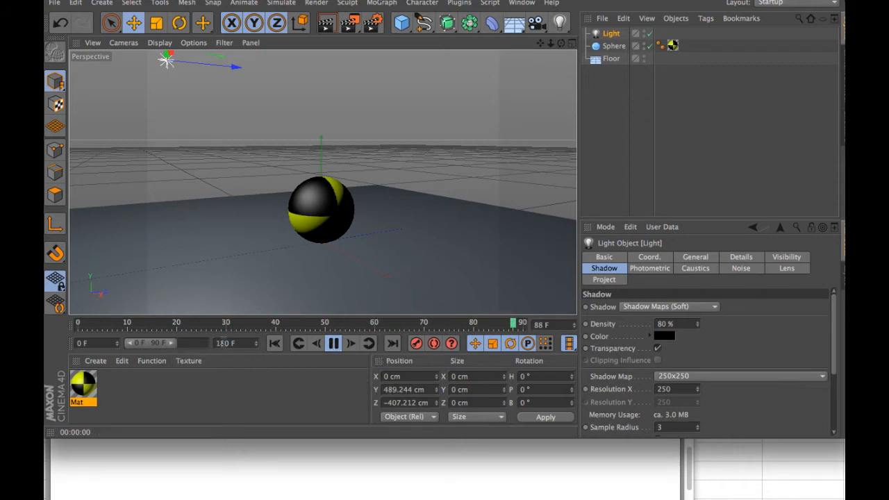
left_click(332, 343)
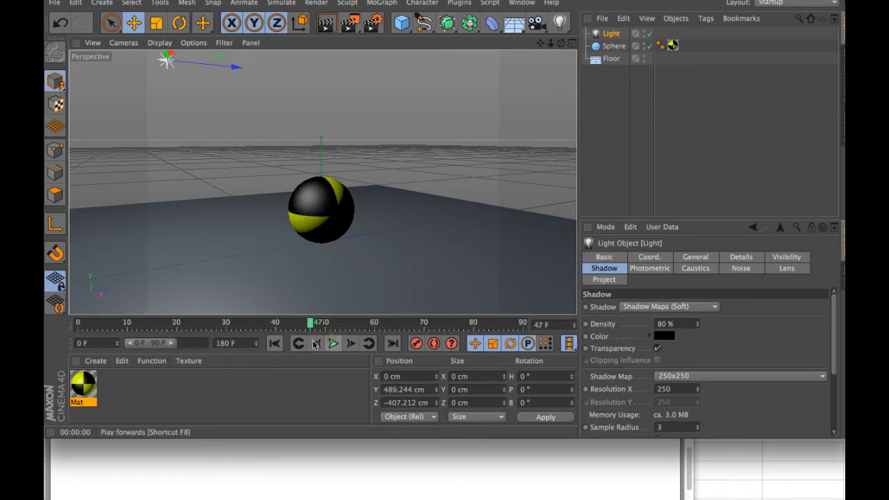
type("90")
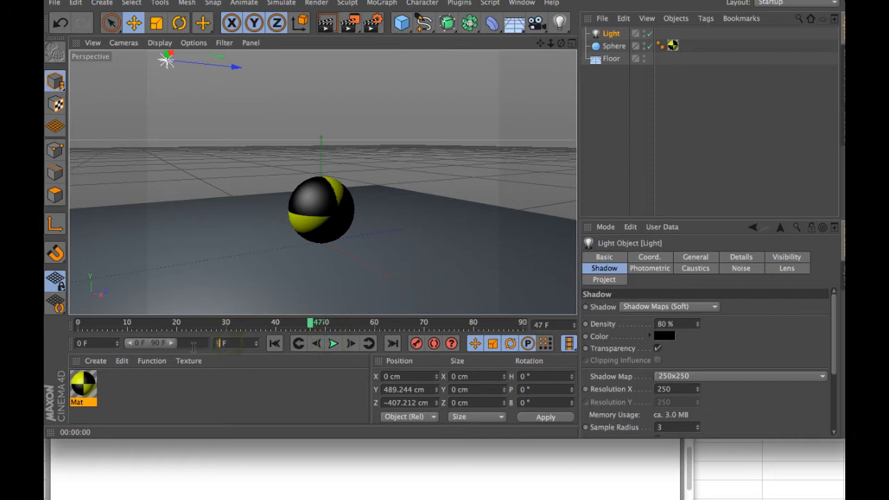
key("Return")
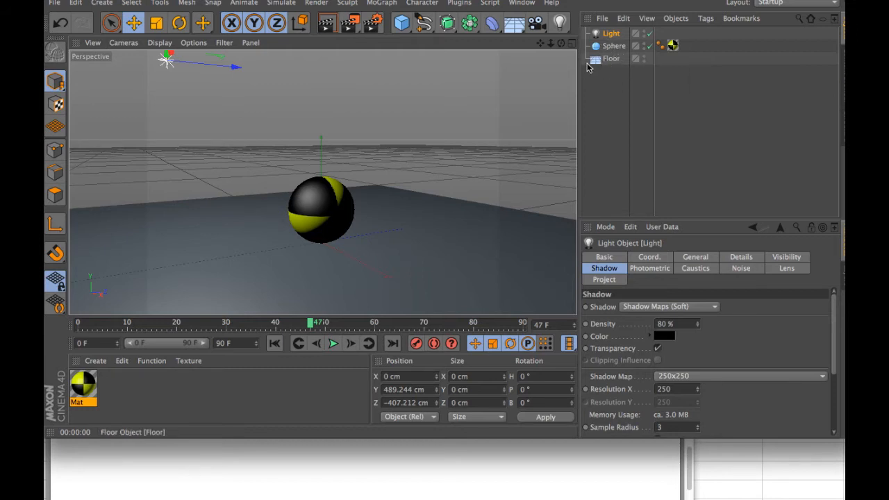
Select the sphere and review the color settings of its checkerboard material in the Material Editor.
left_click(614, 46)
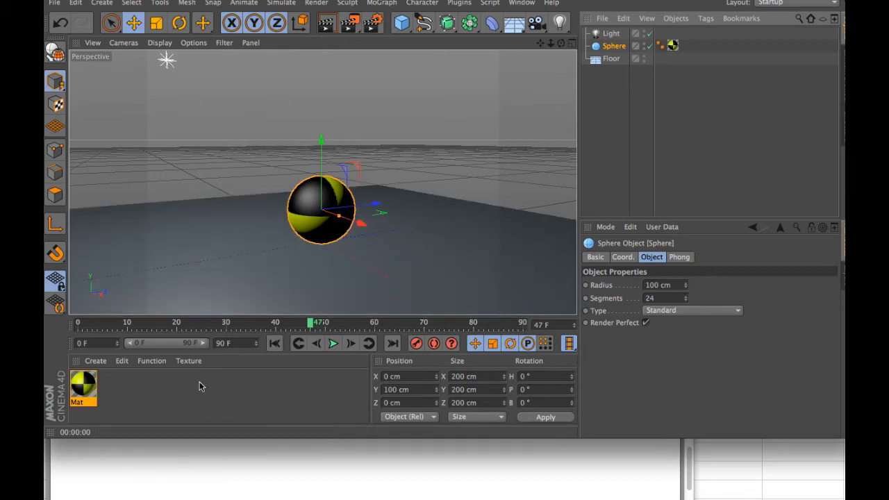
double_click(84, 388)
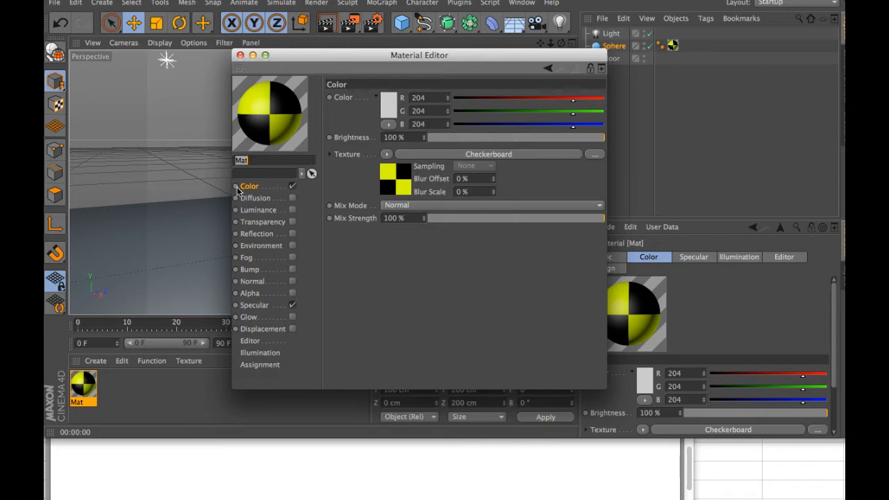
left_click(241, 55)
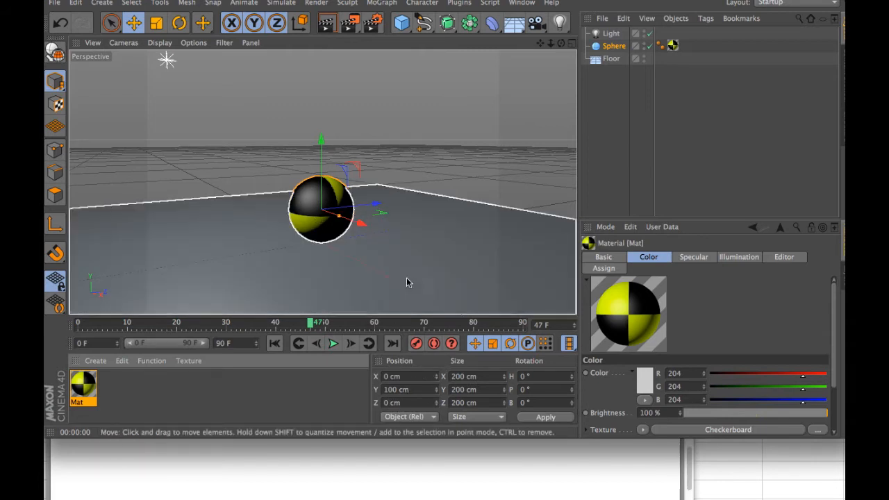
Position the sphere at Z 360 cm and record a keyframe for it at frame 0.
left_click_drag(375, 207, 393, 208)
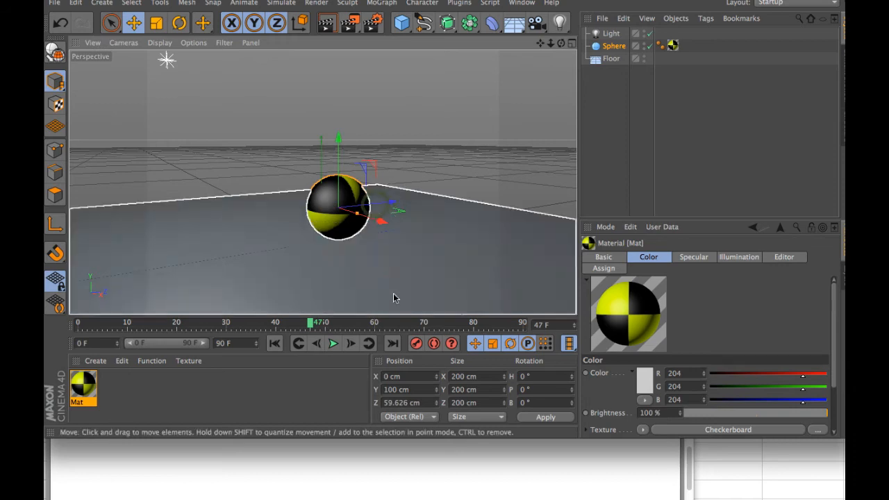
double_click(411, 403)
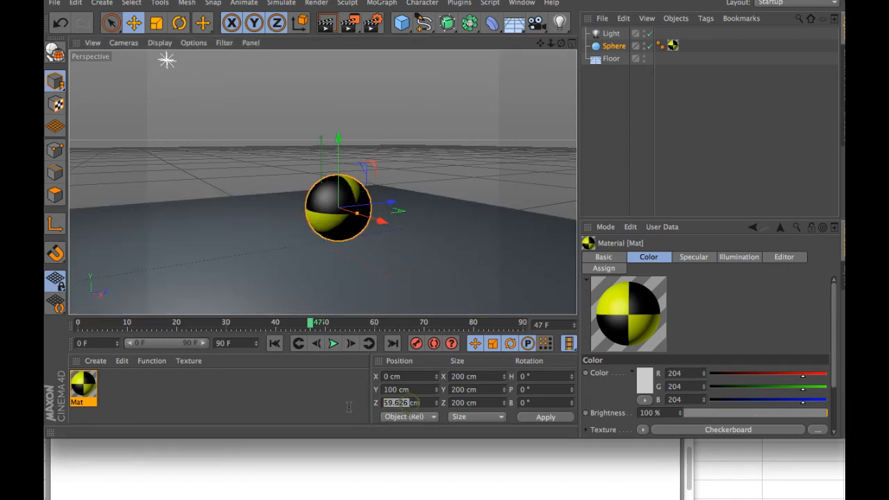
type("360")
key("Return")
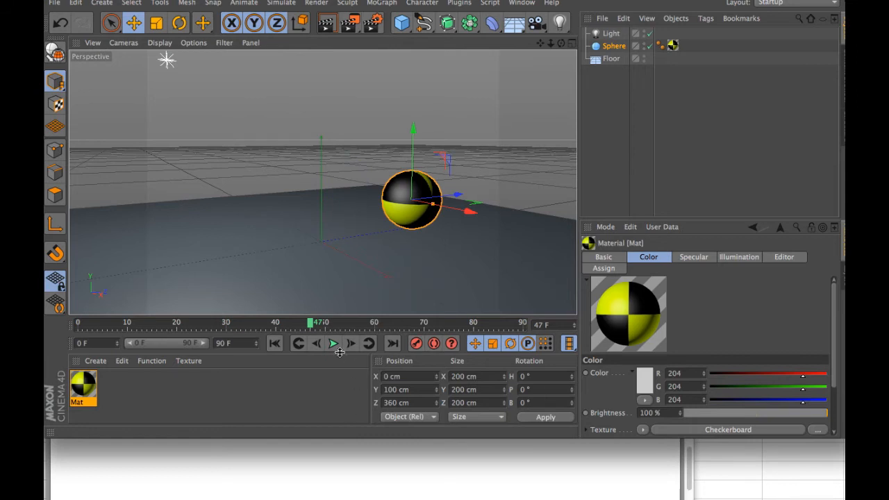
left_click(273, 346)
left_click(417, 347)
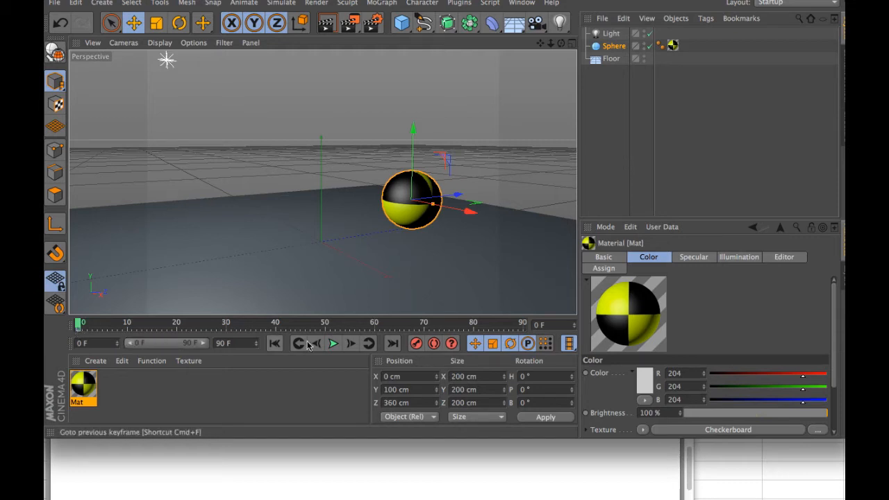
Move the sphere to Z -360 cm at frame 90 and record a keyframe there.
left_click(393, 345)
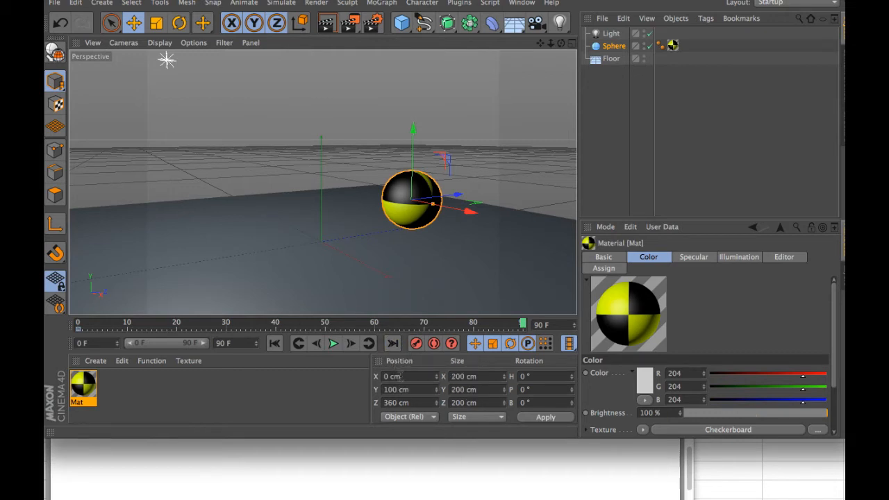
left_click_drag(456, 192, 324, 207)
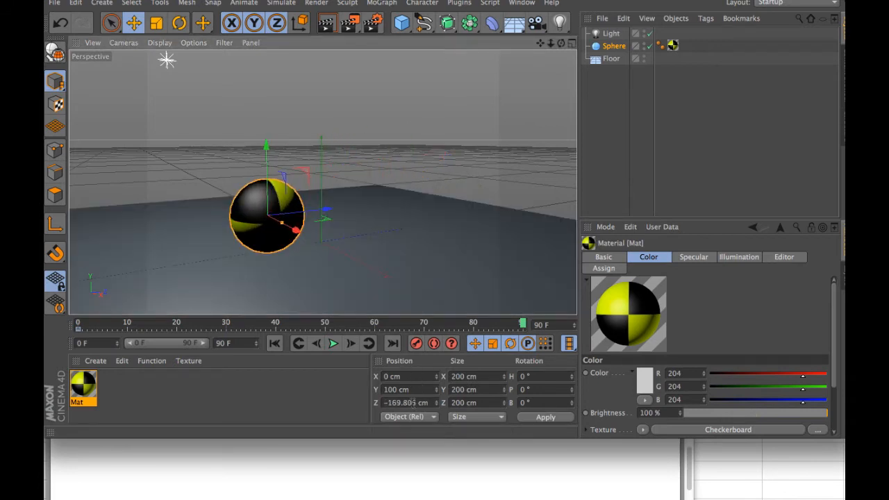
double_click(417, 403)
key("BackSpace")
type("-360")
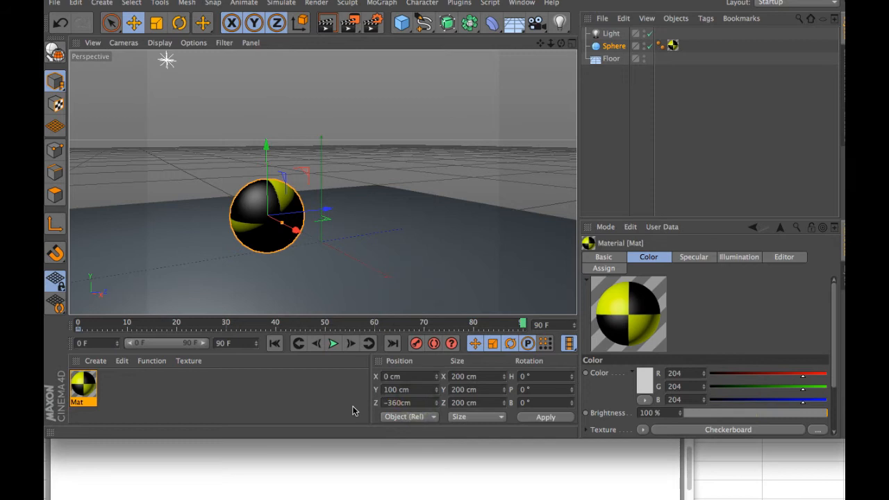
key("Return")
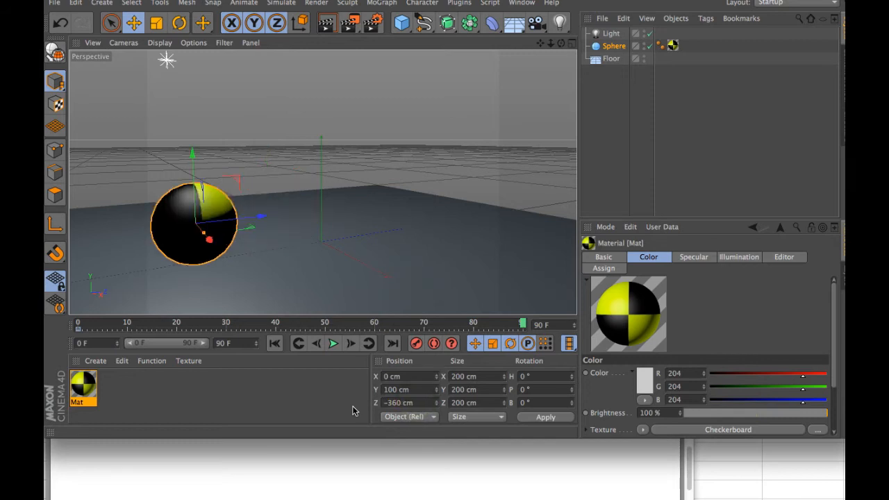
left_click(416, 343)
Play the sphere's movement from the start, stop it, and return to frame 0.
left_click(275, 343)
left_click(334, 344)
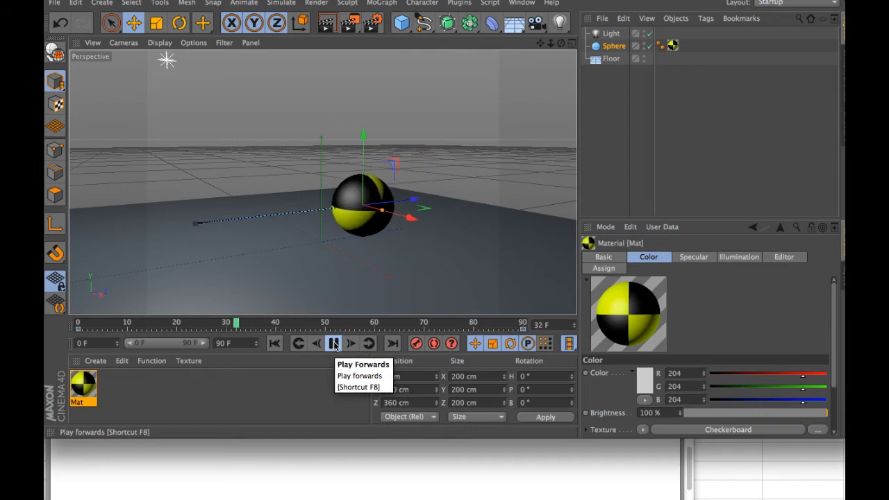
left_click(334, 343)
left_click(274, 343)
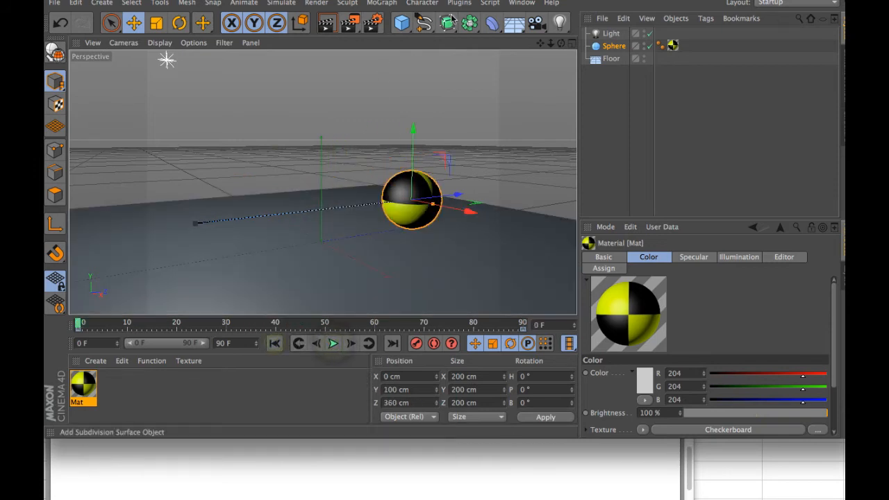
left_click(445, 0)
left_click(448, 13)
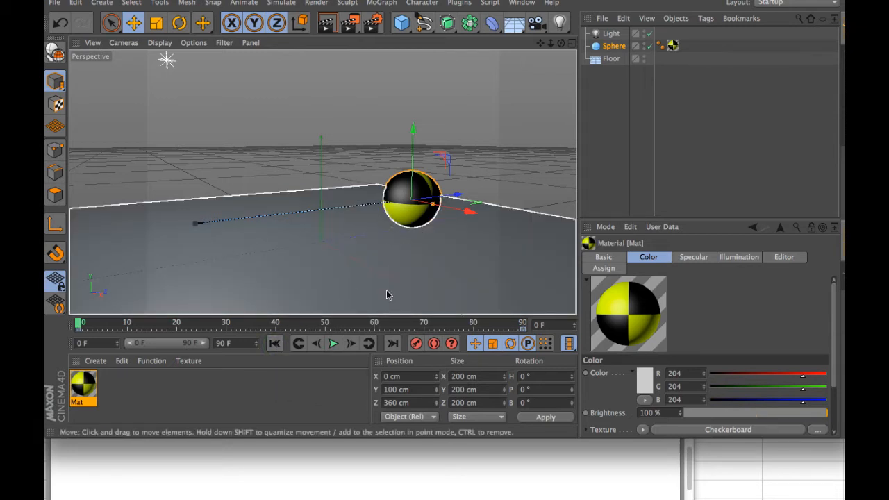
Rotate the sphere to a pitch of 360° at frame 90 and record a keyframe for the rotation.
left_click(393, 346)
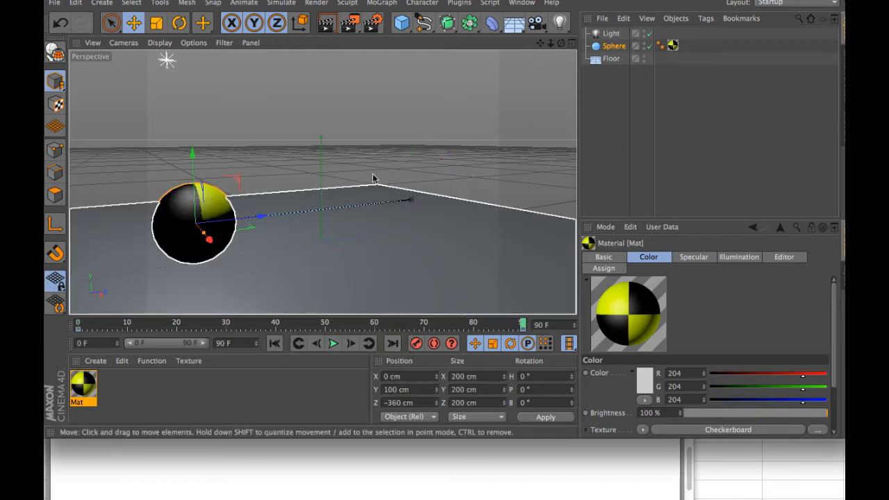
left_click(181, 25)
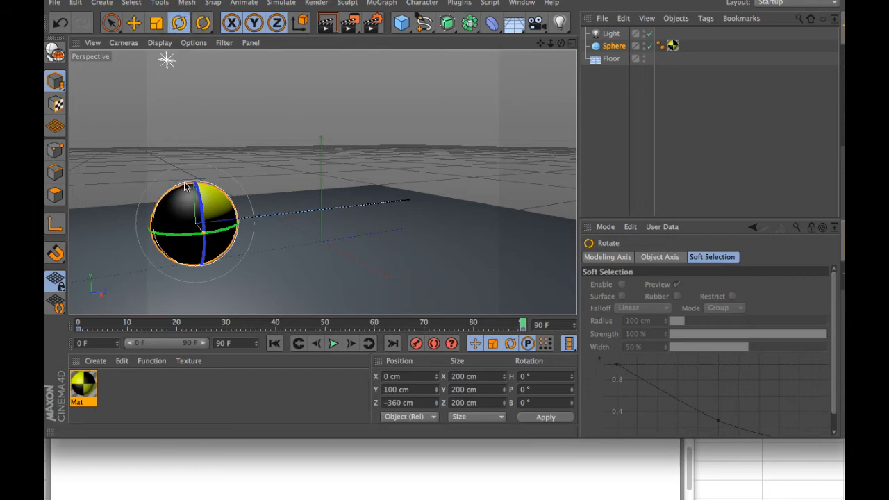
left_click_drag(185, 186, 139, 246)
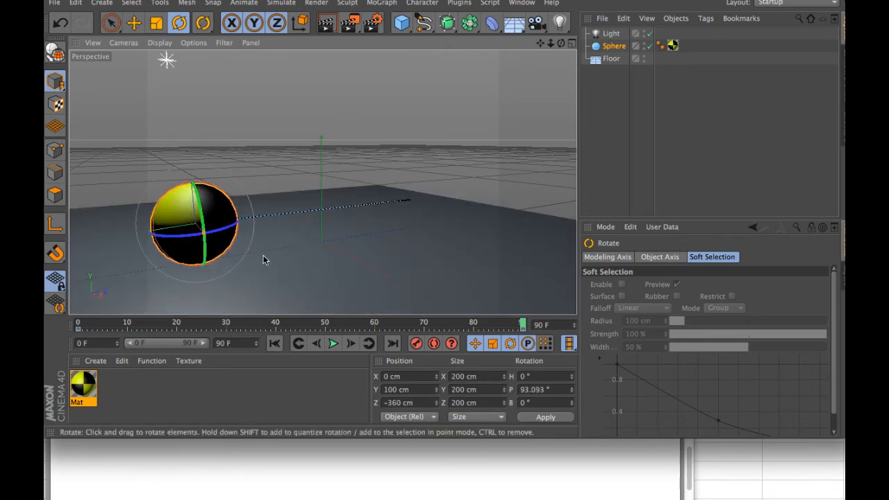
left_click(545, 390)
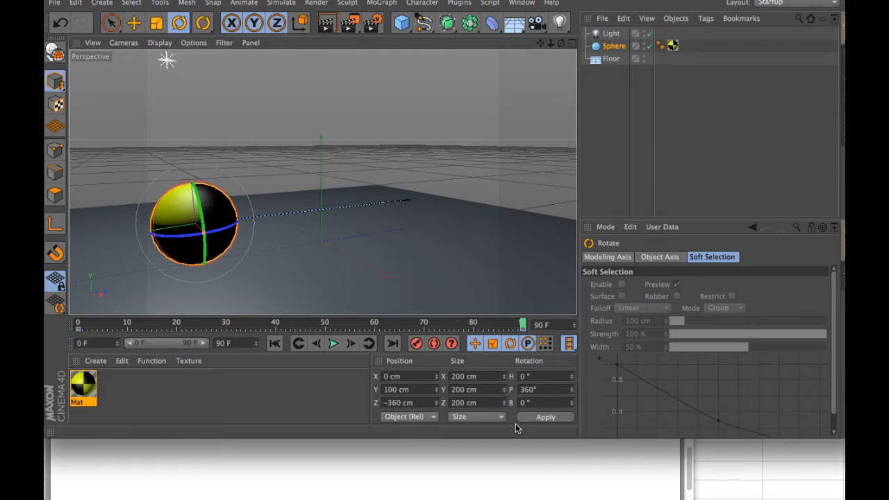
left_click(546, 418)
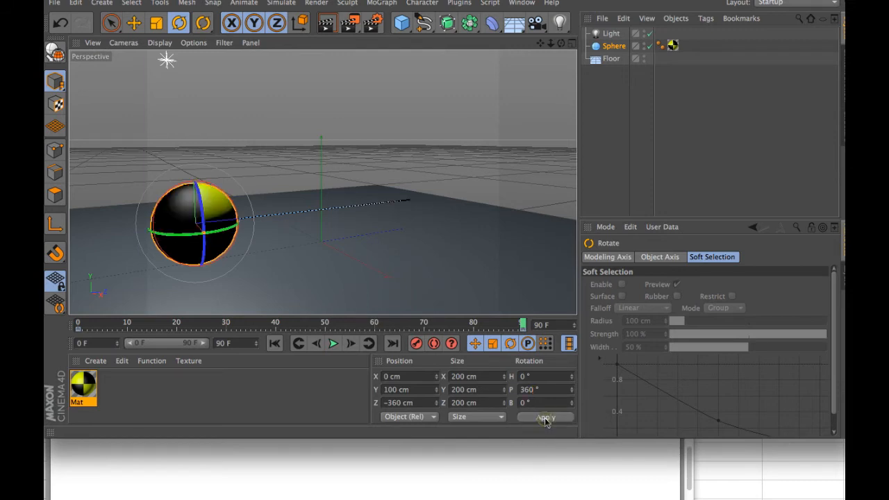
left_click(415, 344)
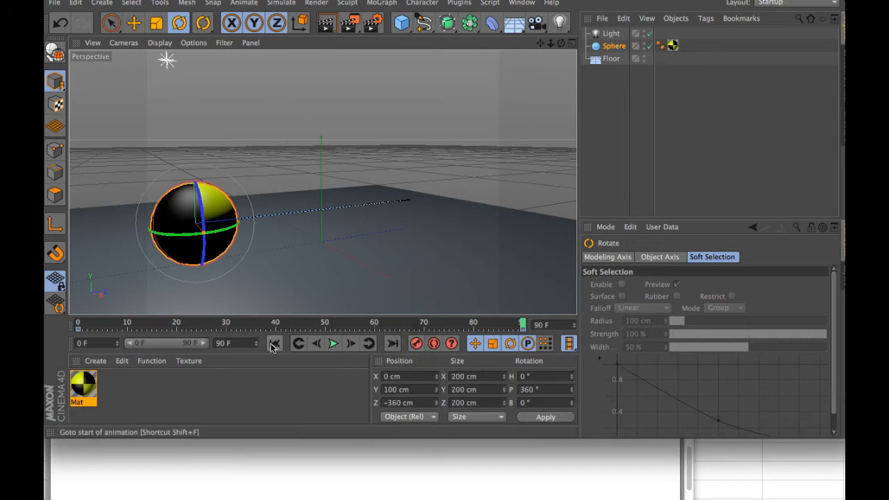
Play the rolling sphere animation from the start to check the rotation, stop it, and return to frame 0.
left_click(275, 343)
left_click(334, 344)
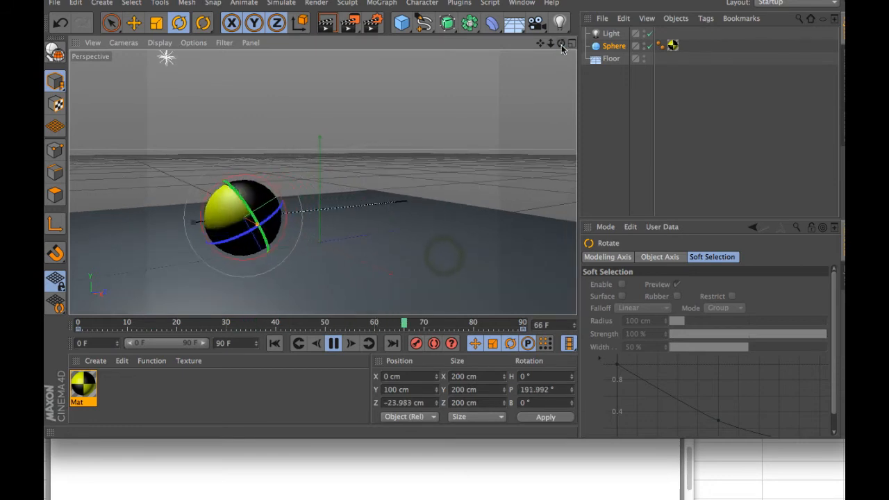
left_click(333, 343)
left_click(274, 343)
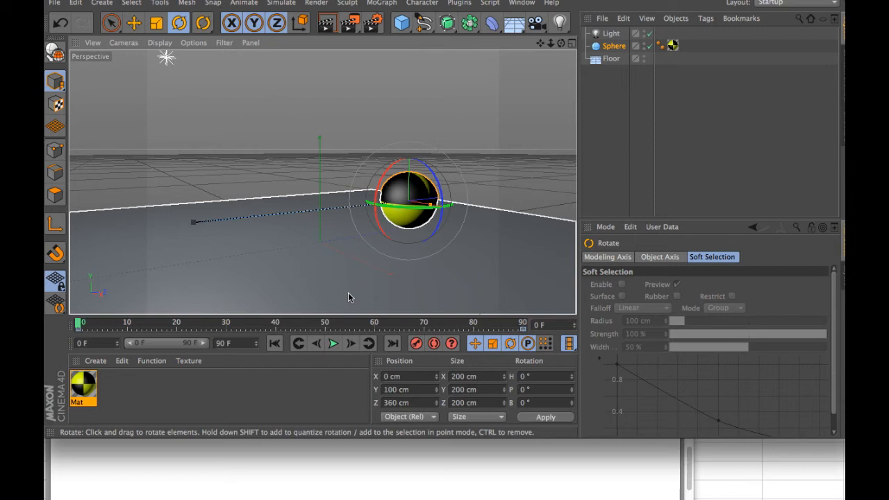
Record a keyframe at frame 45 with the sphere scaled to 400 cm in X, Y and Z and raised to Y 200 cm.
left_click(300, 324)
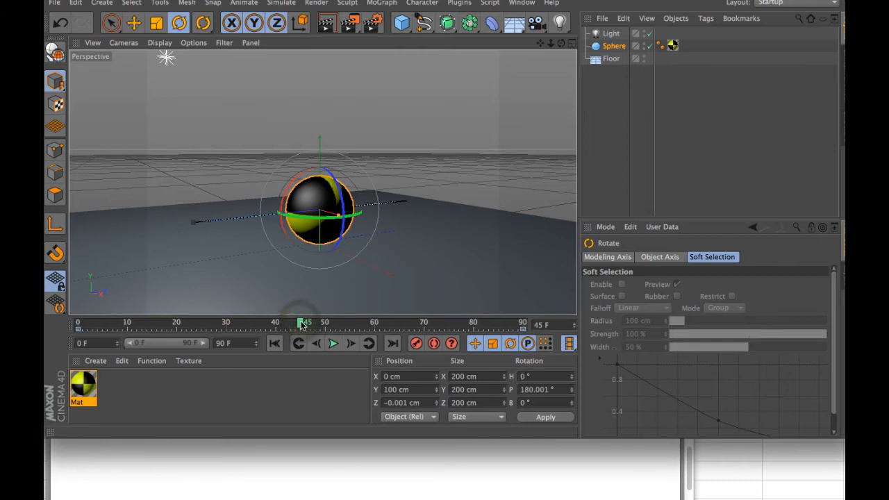
left_click(158, 24)
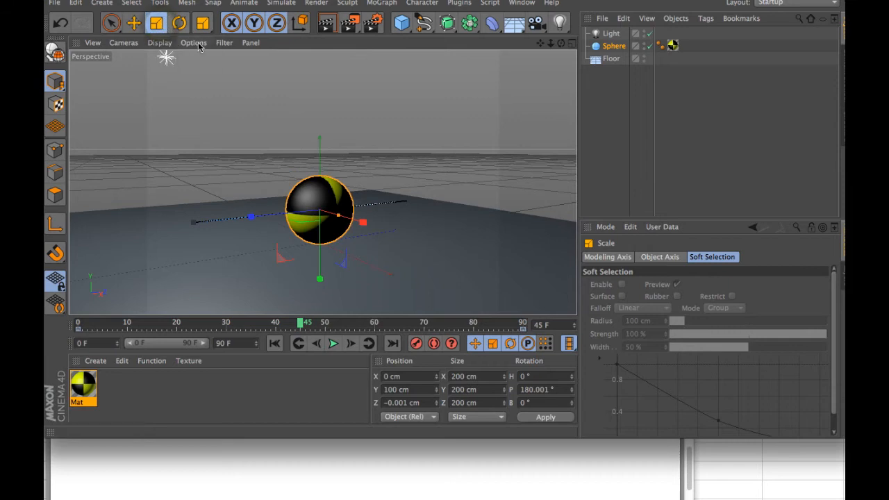
left_click_drag(346, 136, 466, 91)
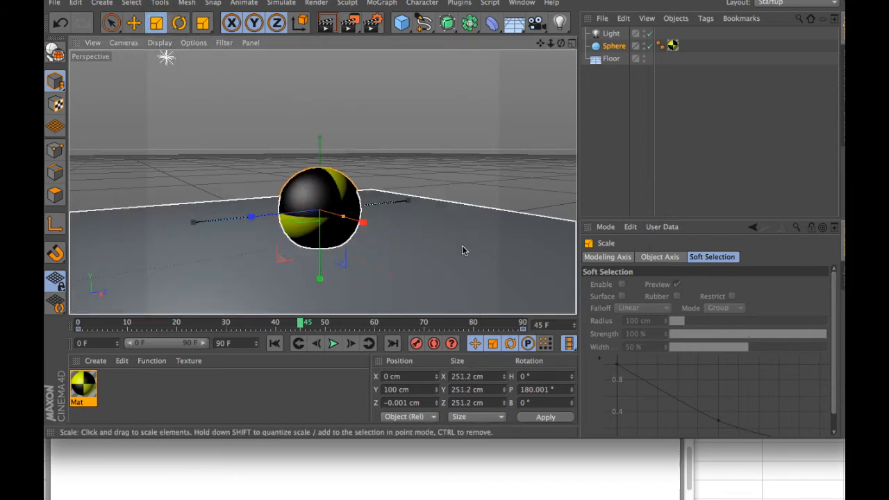
double_click(472, 376)
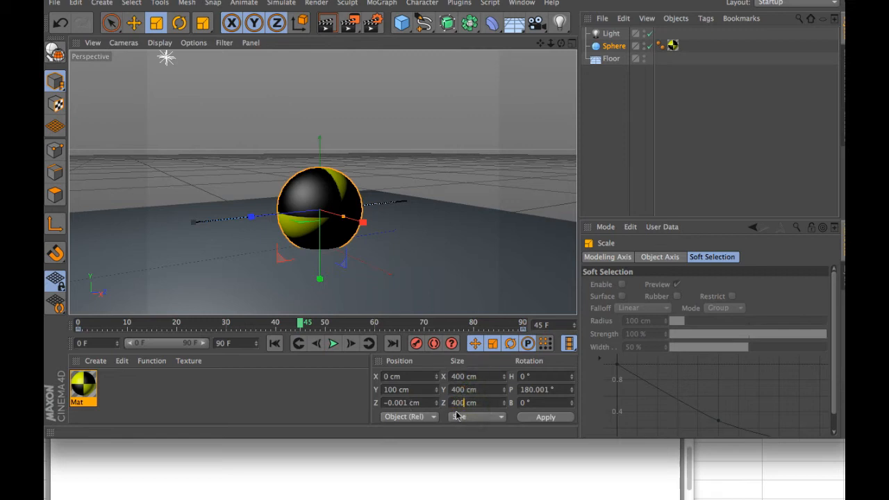
left_click(546, 419)
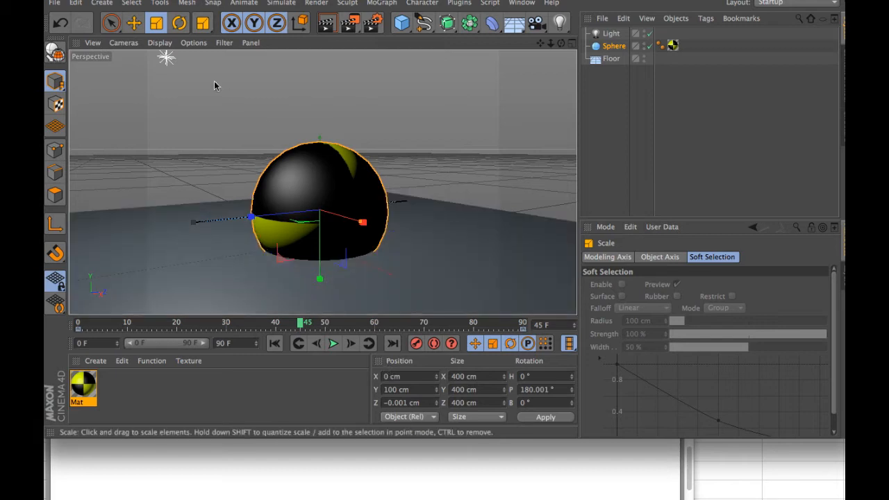
left_click(134, 23)
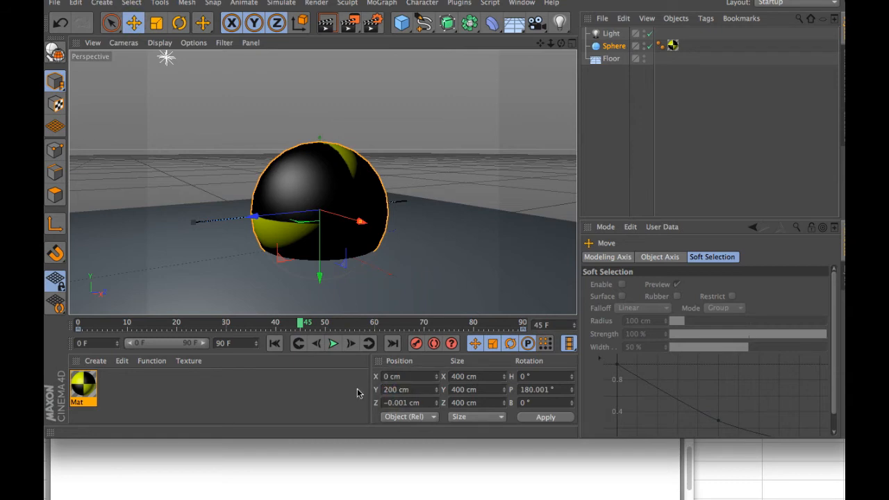
left_click(536, 418)
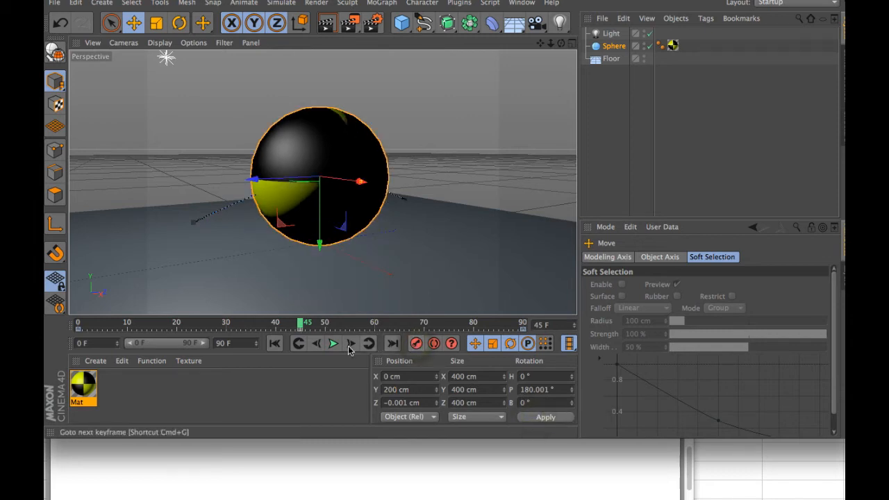
Play the animation from frame 0, and open the Timeline window with the sphere's position, scale and rotation tracks expanded.
left_click(273, 345)
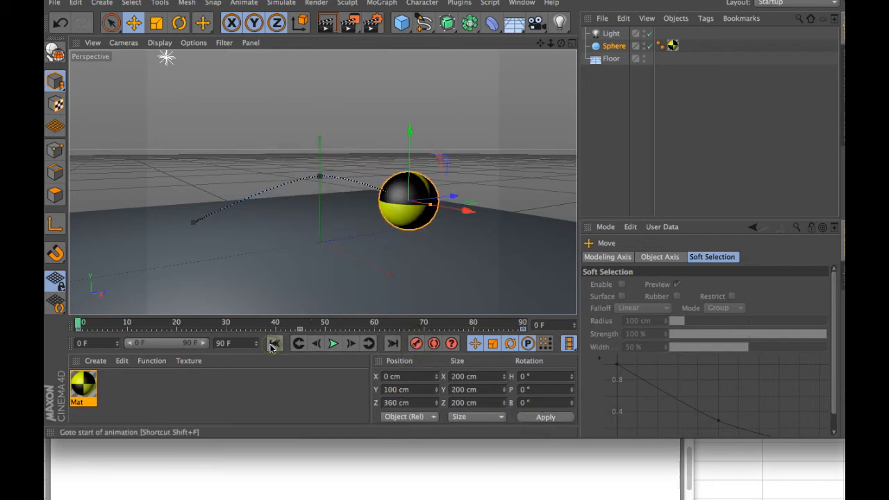
left_click(332, 344)
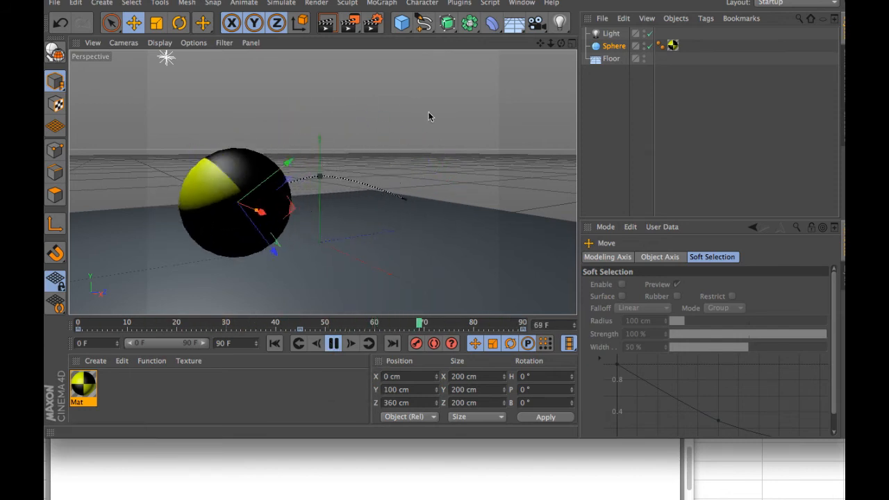
left_click(529, 5)
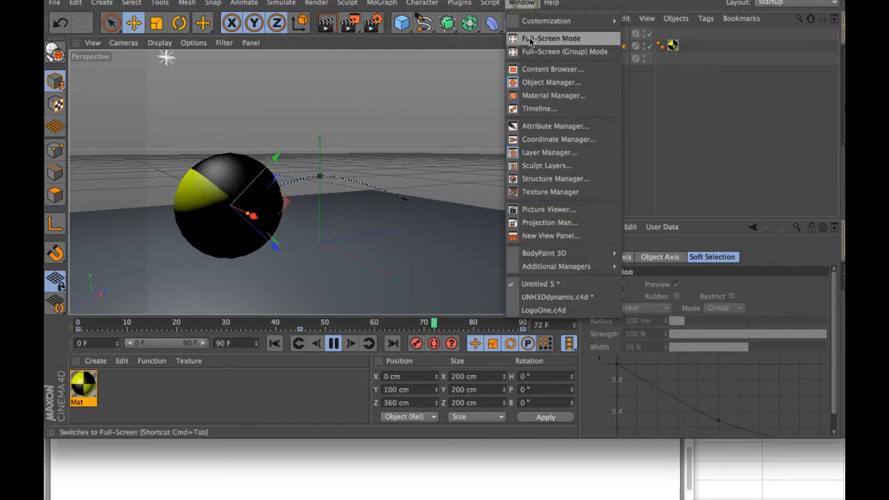
left_click(540, 109)
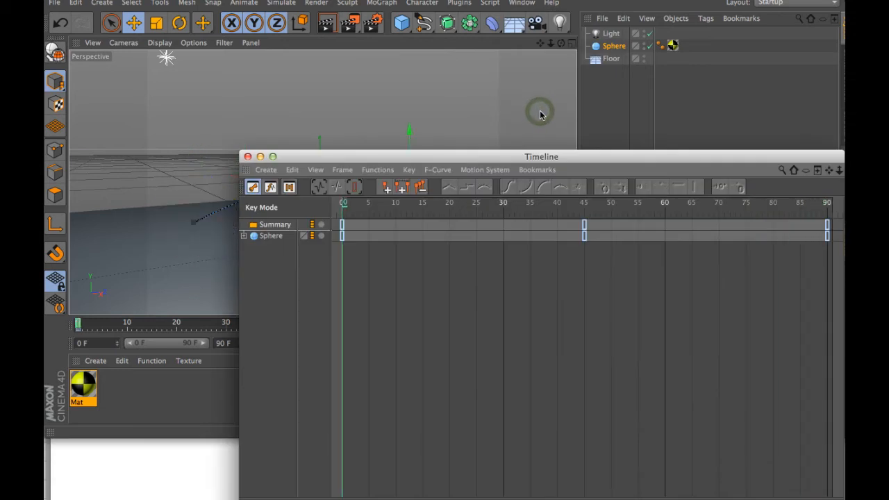
left_click_drag(588, 158, 493, 58)
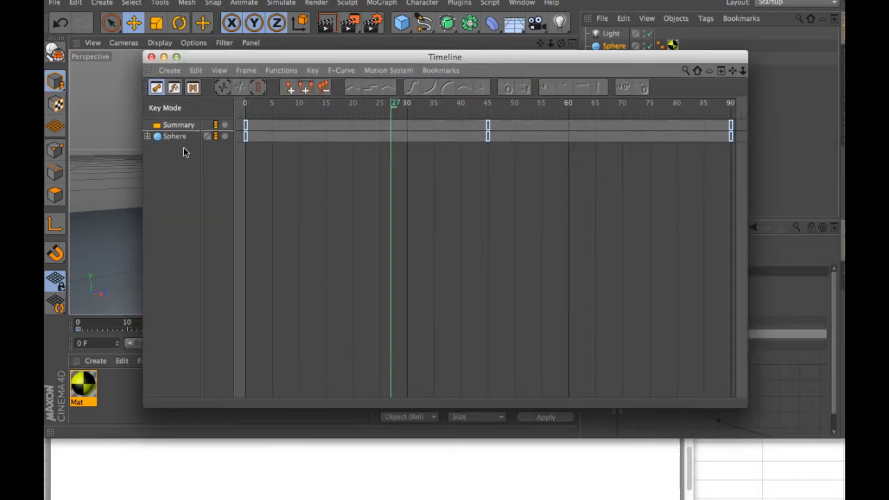
left_click(147, 137)
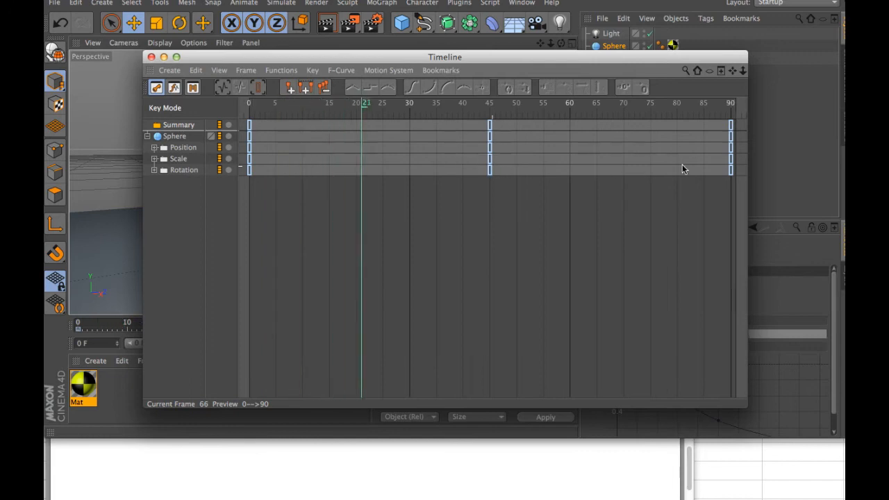
Move all of the sphere's frame 90 keyframes to frame 75 in the Timeline window, close it, and stop the playback.
mouse_move(734, 171)
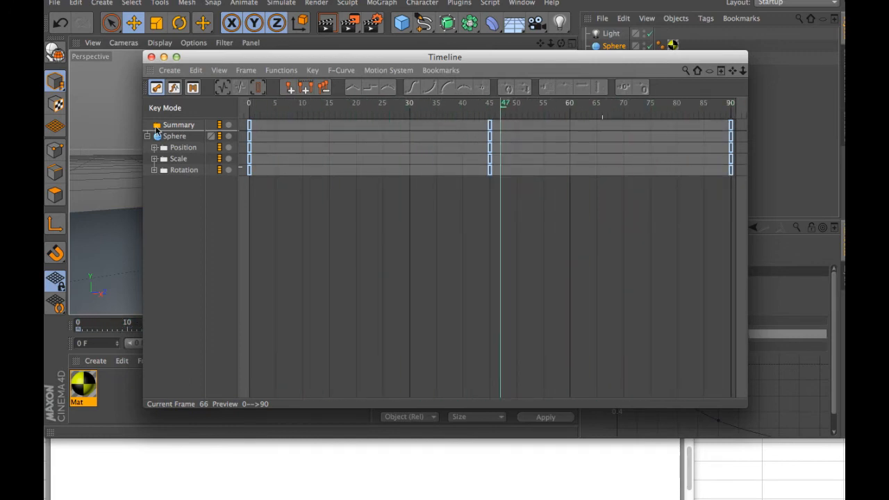
key("super+a")
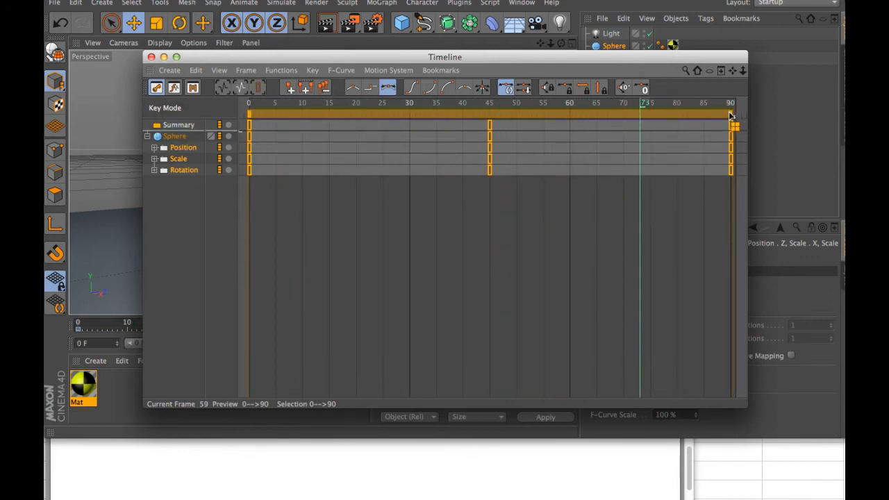
left_click(729, 193)
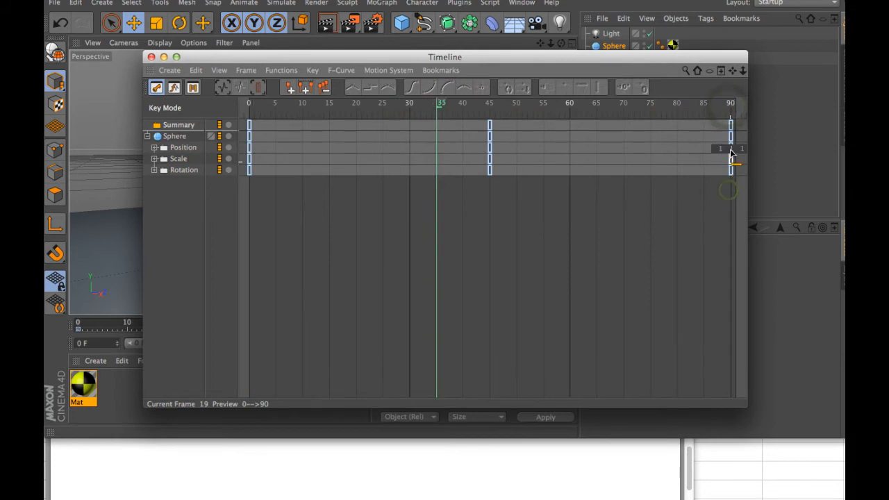
left_click(730, 126)
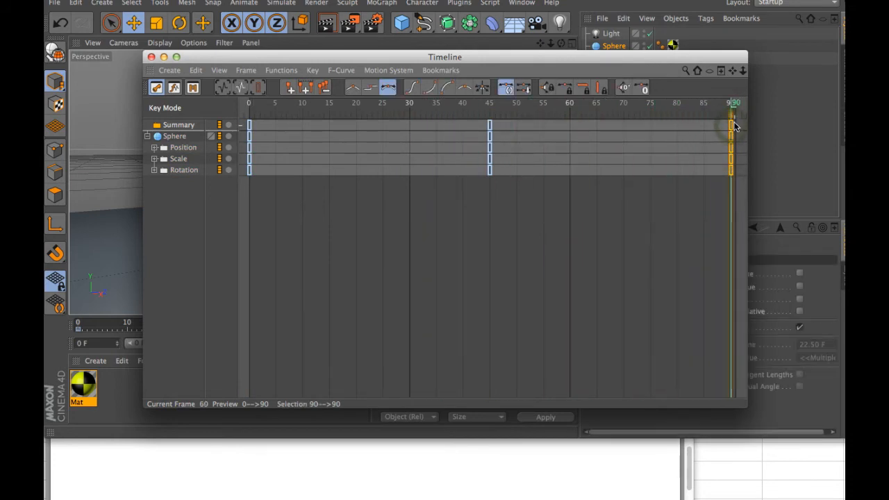
left_click_drag(732, 120, 660, 120)
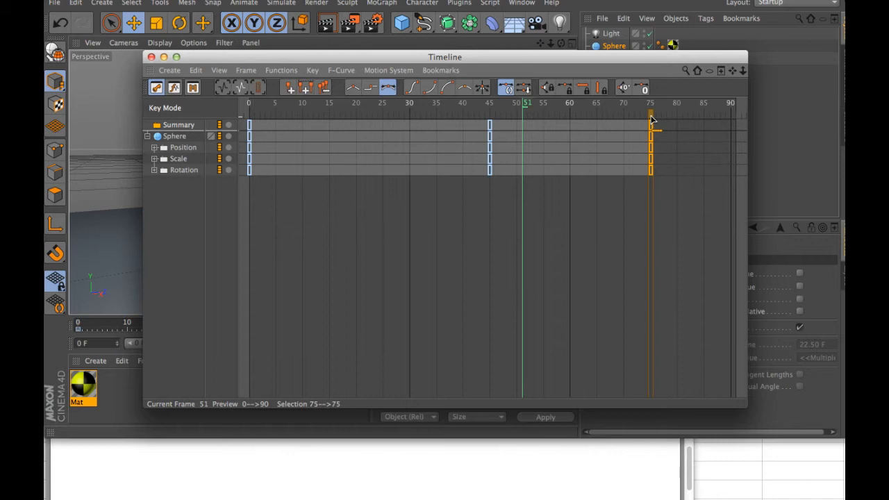
left_click(152, 57)
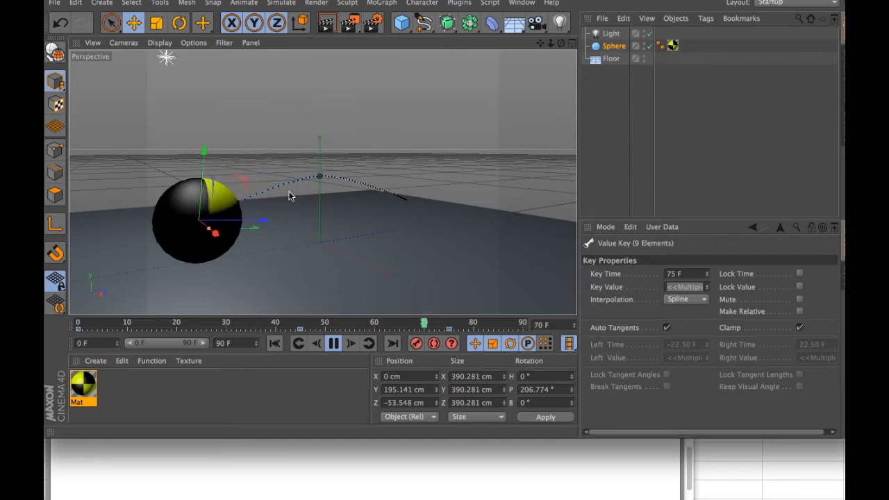
left_click(333, 344)
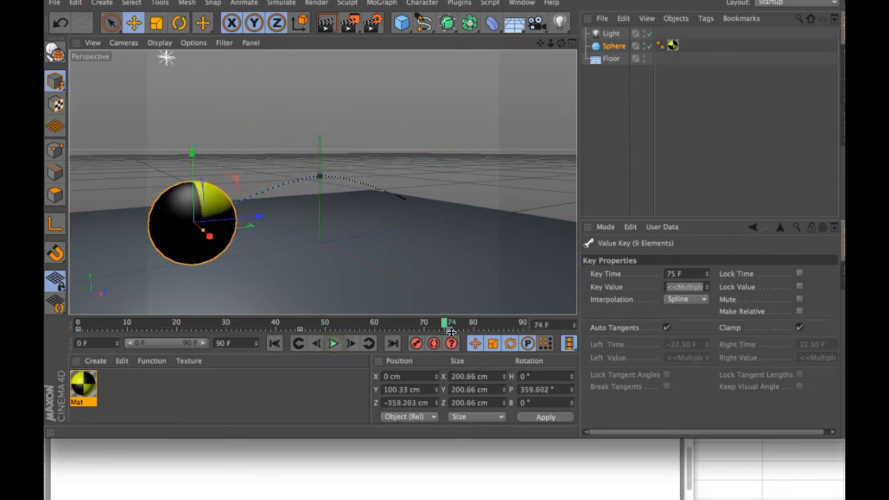
Move the sphere's last keyframe from frame 75 to frame 50, and play the animation from the start before stopping it.
mouse_move(449, 330)
left_mouse_down()
mouse_move(429, 332)
mouse_move(478, 333)
mouse_move(438, 333)
left_mouse_up()
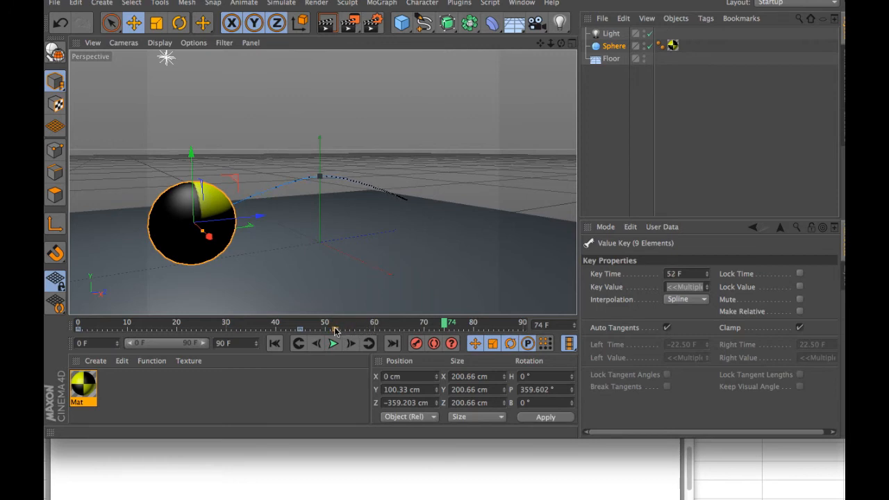
left_click(274, 343)
left_click(333, 343)
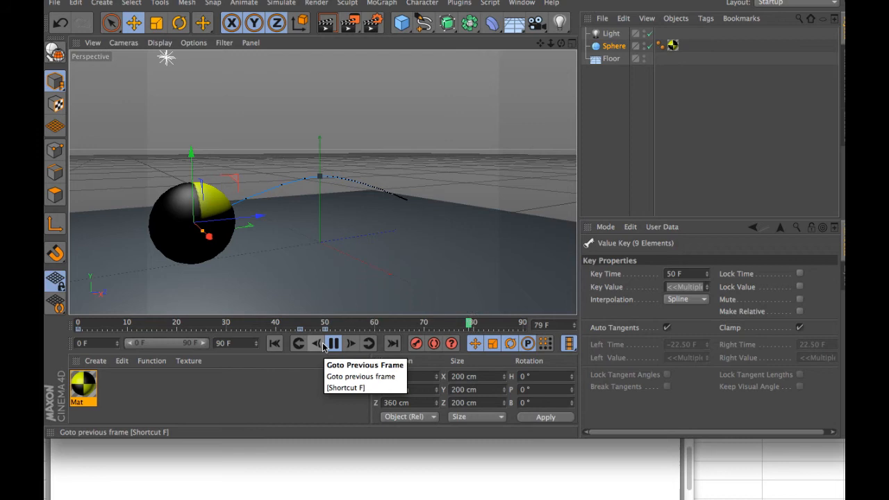
left_click(333, 344)
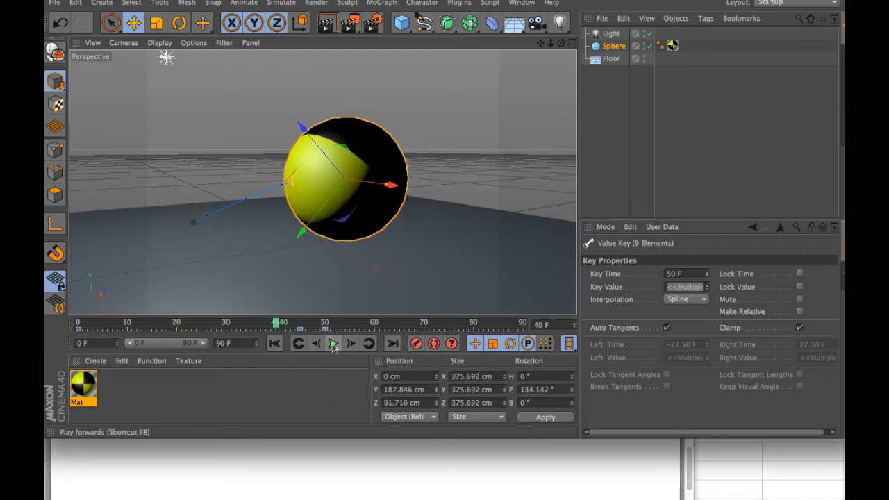
Move the sphere's last keyframe back to frame 90 and return to frame 0.
left_click_drag(325, 329, 525, 333)
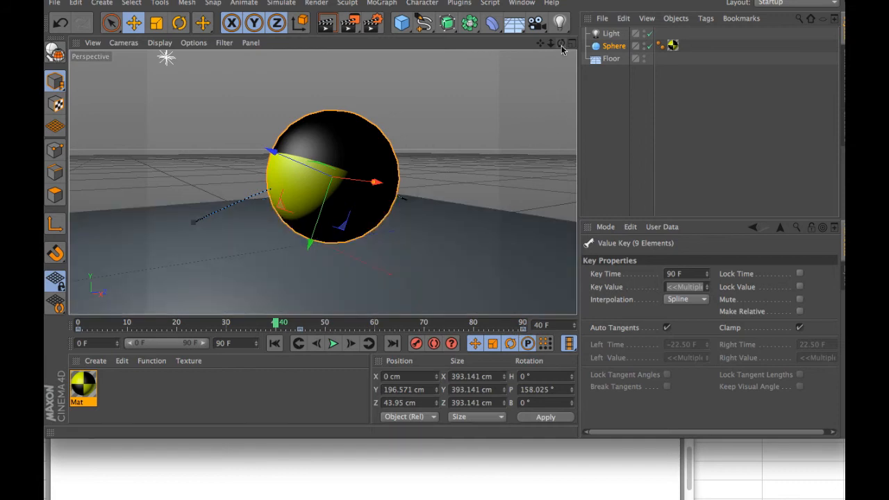
left_click(273, 343)
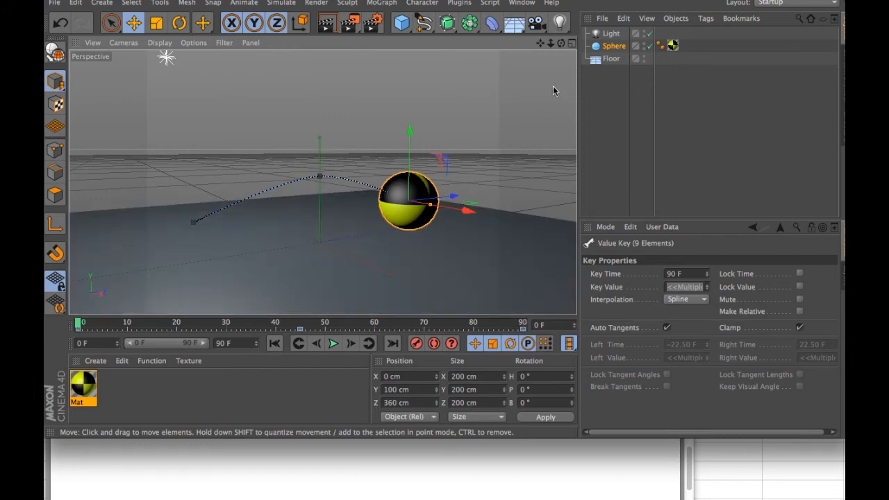
Shift the frame 90 point of the sphere's motion path sideways across the floor in the viewport, and play the animation.
left_click_drag(561, 43, 527, 46)
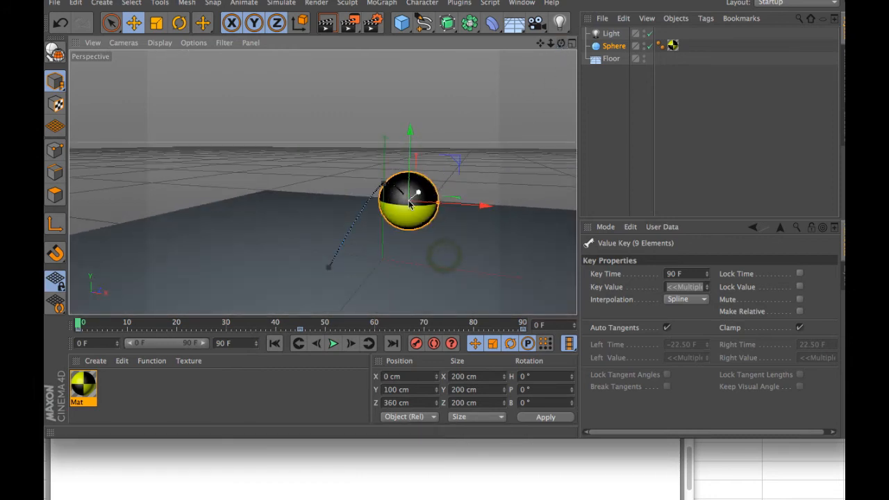
left_click(329, 268)
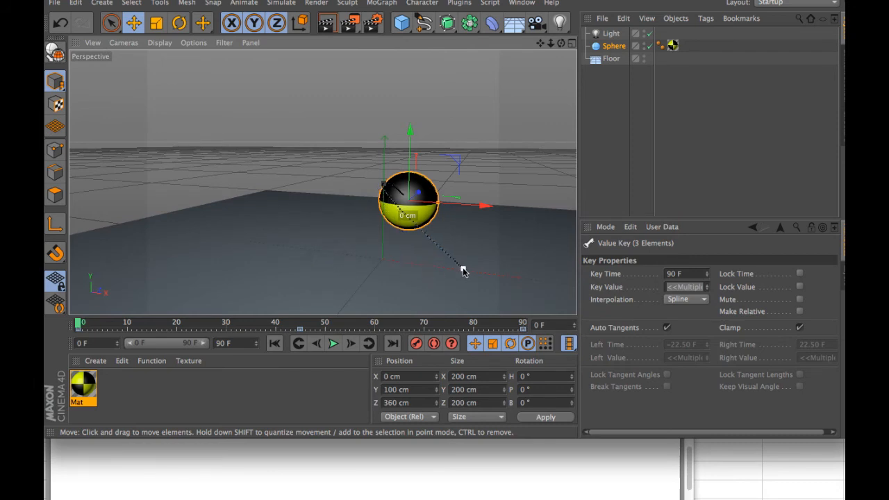
left_click_drag(561, 43, 424, 40)
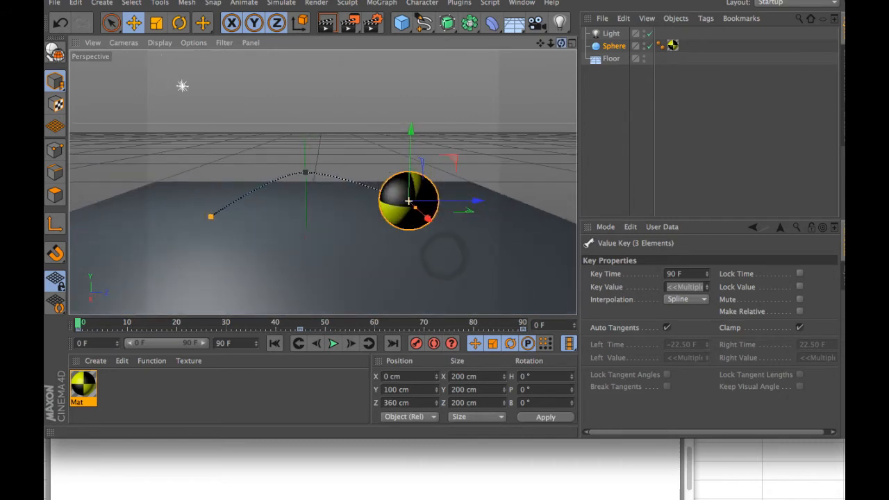
left_click(333, 345)
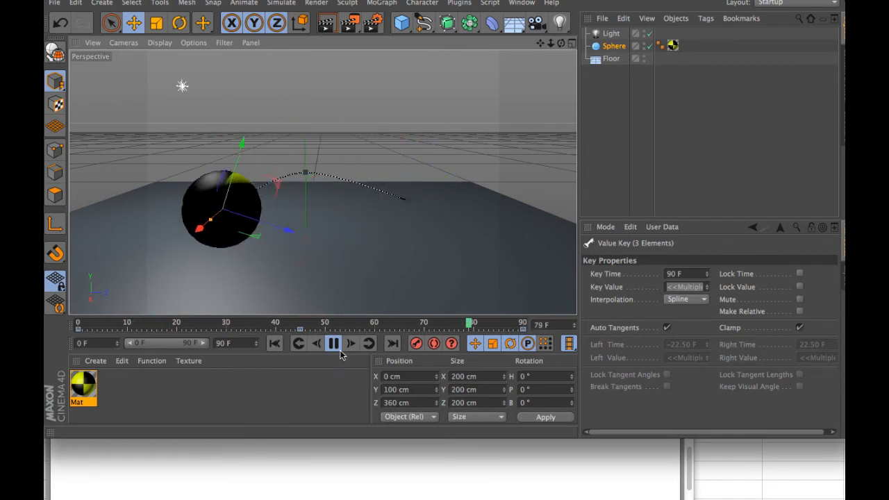
left_click(455, 2)
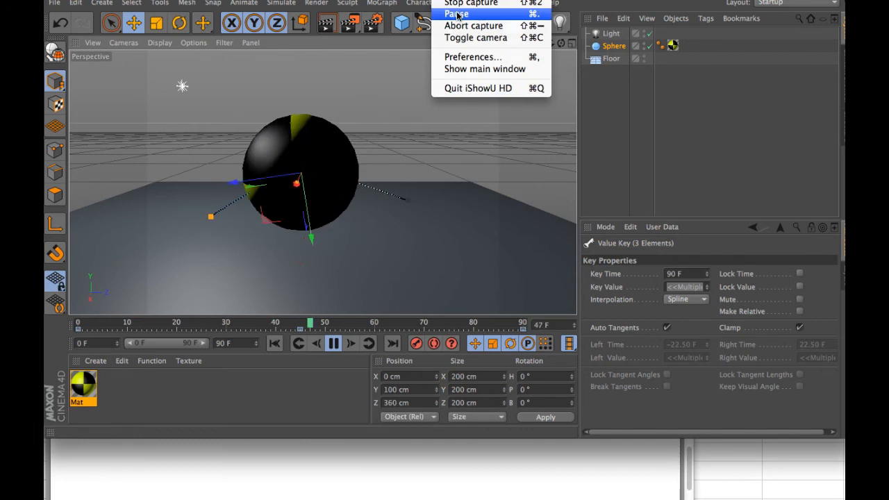
left_click(457, 14)
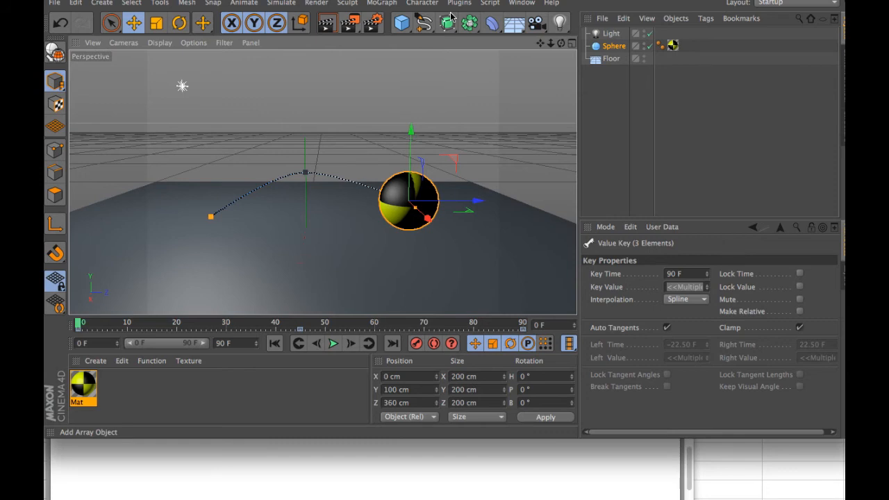
Delete all of the sphere's keyframes in the Timeline window, close it, and play the scene briefly to check the result.
left_click(536, 5)
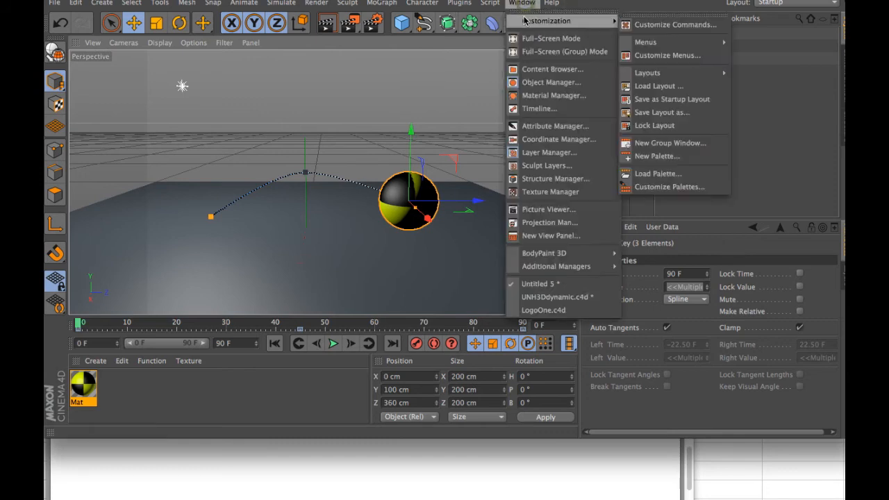
left_click(559, 109)
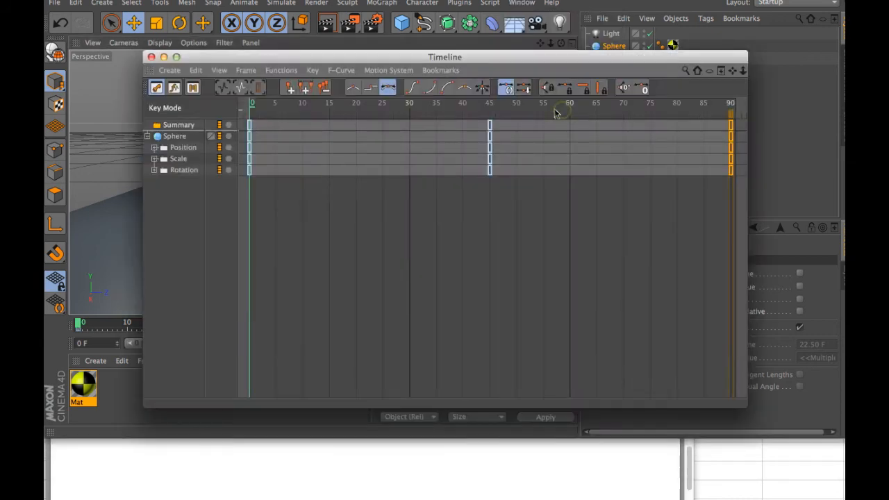
left_click(181, 128)
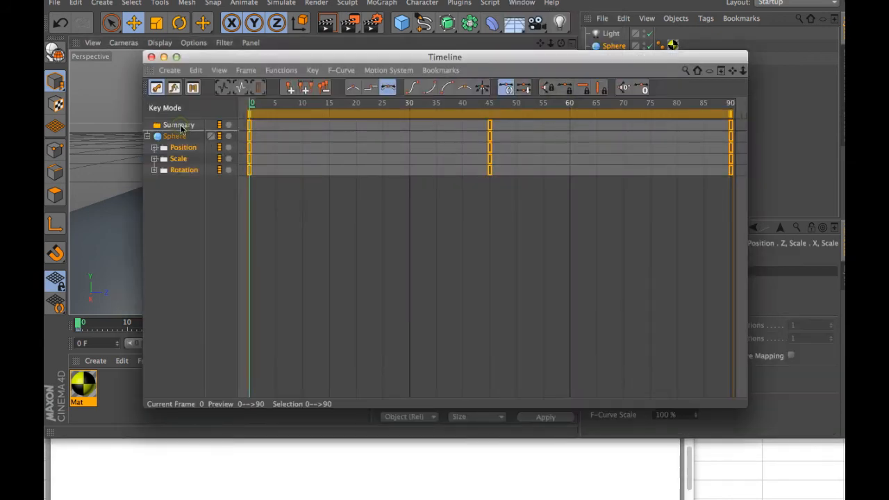
key("Delete")
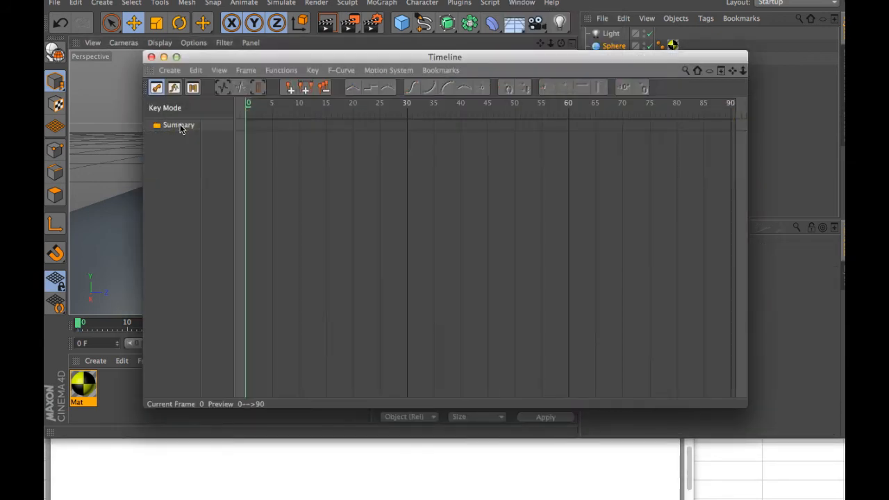
left_click(150, 58)
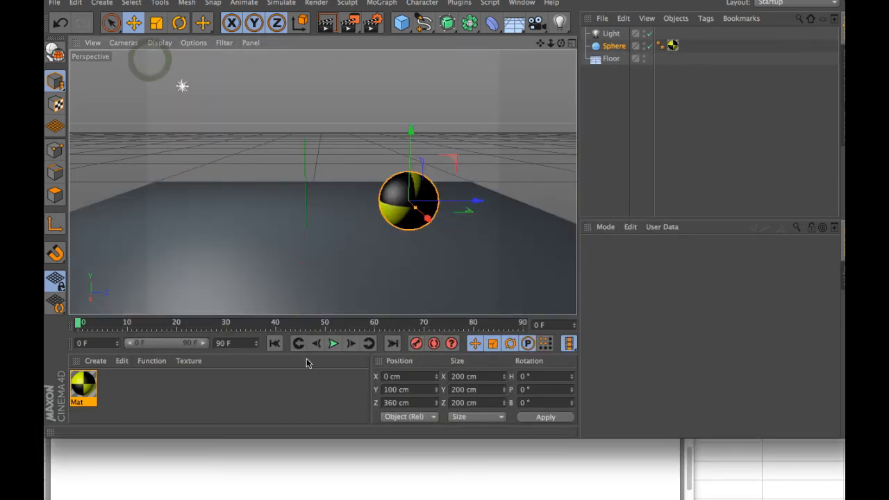
left_click(333, 343)
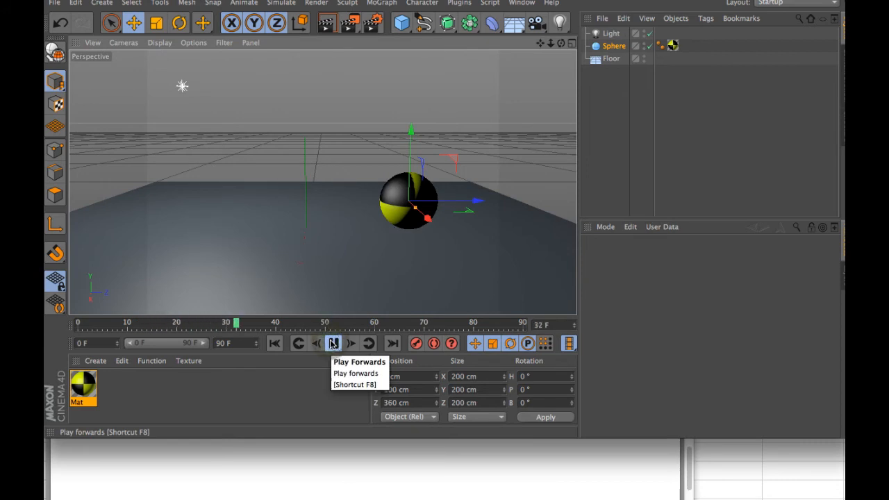
left_click(332, 343)
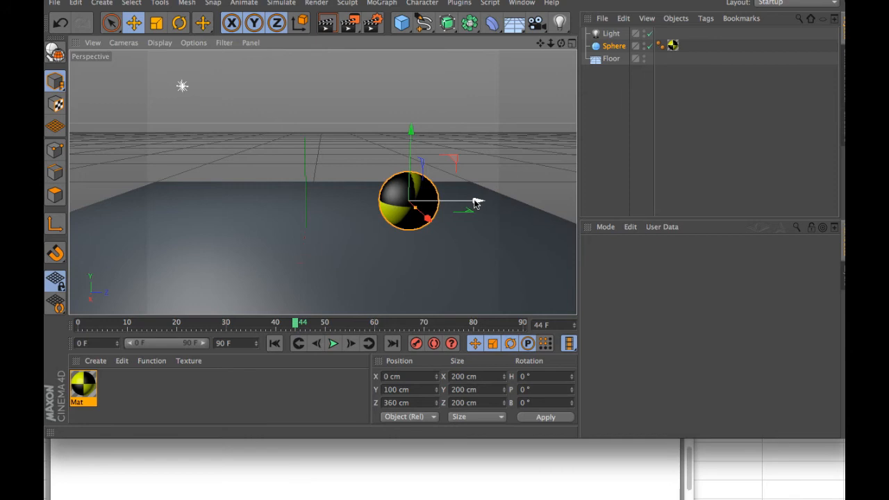
Move the sphere to the middle of the floor by setting its Z position to 0 cm.
left_click_drag(476, 202, 400, 207)
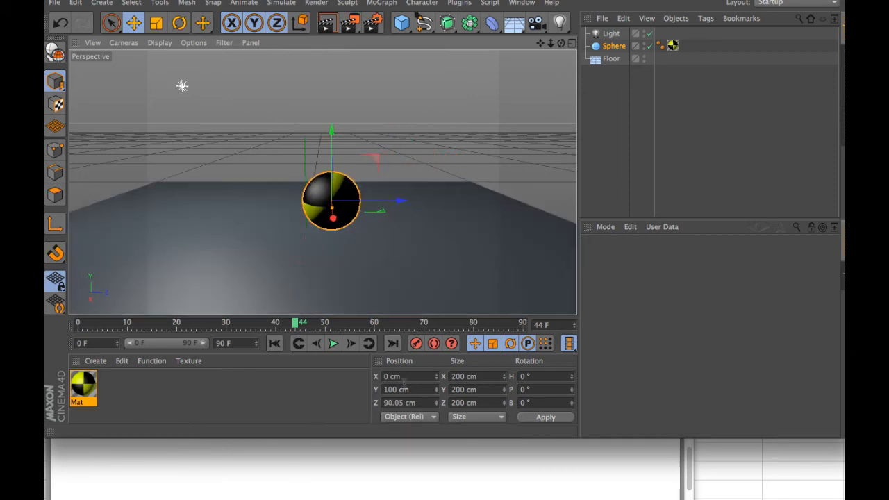
left_click_drag(406, 403, 380, 404)
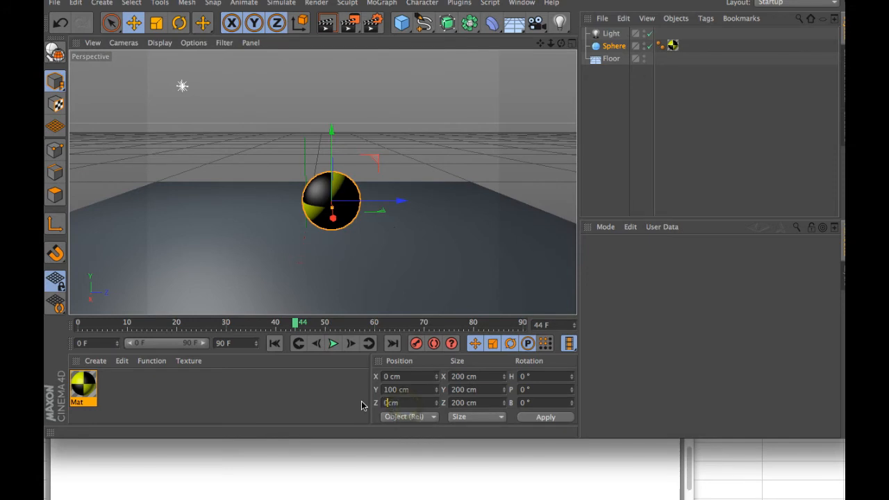
key("Return")
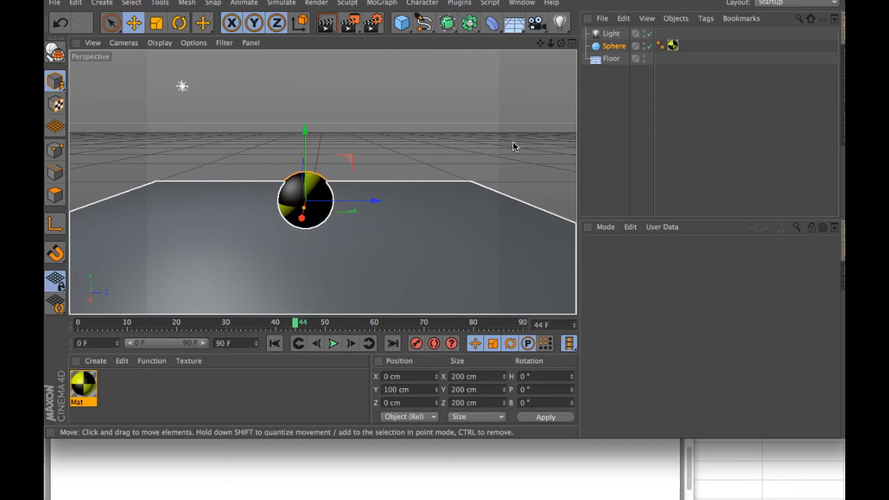
left_click_drag(550, 44, 576, 66)
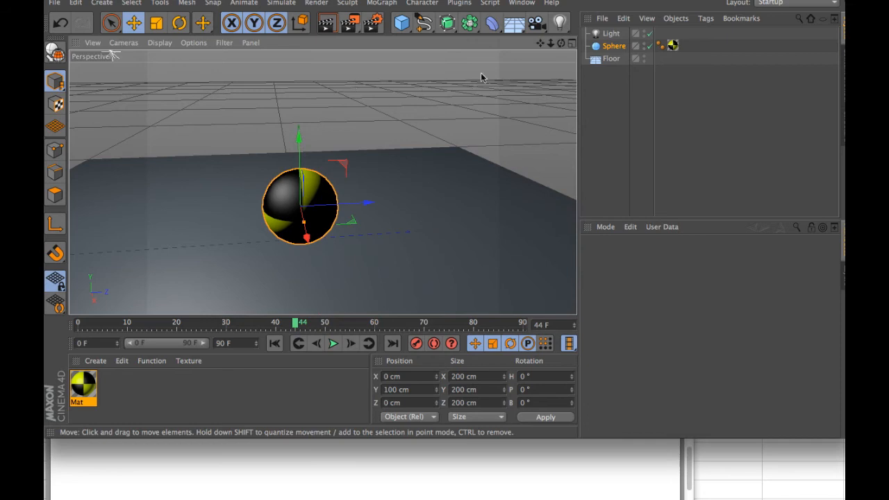
Add a Bulge deformer, raise it about 123 cm to surround the sphere, and make it a child of the sphere.
left_click(491, 24)
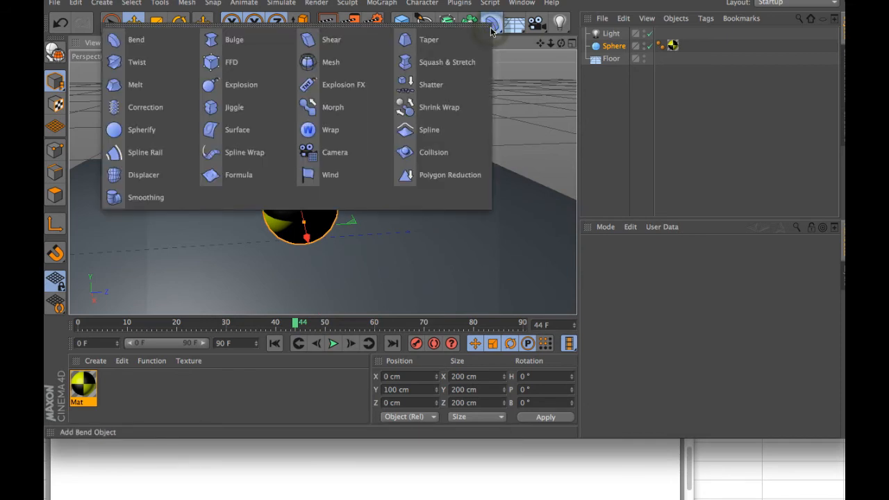
left_click(217, 43)
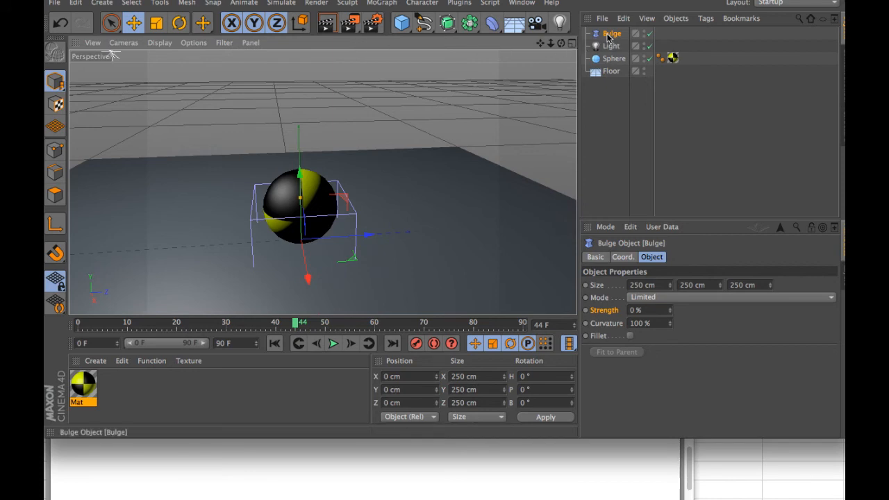
left_click_drag(300, 181, 297, 136)
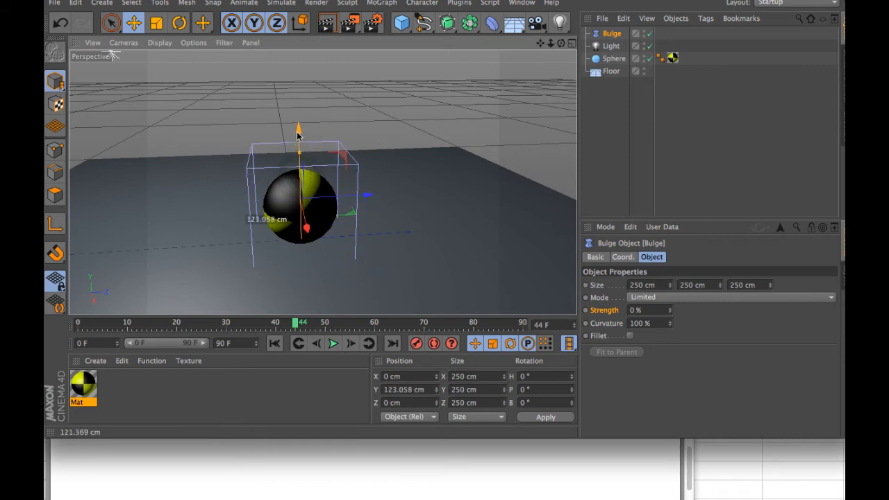
left_click_drag(615, 34, 623, 59)
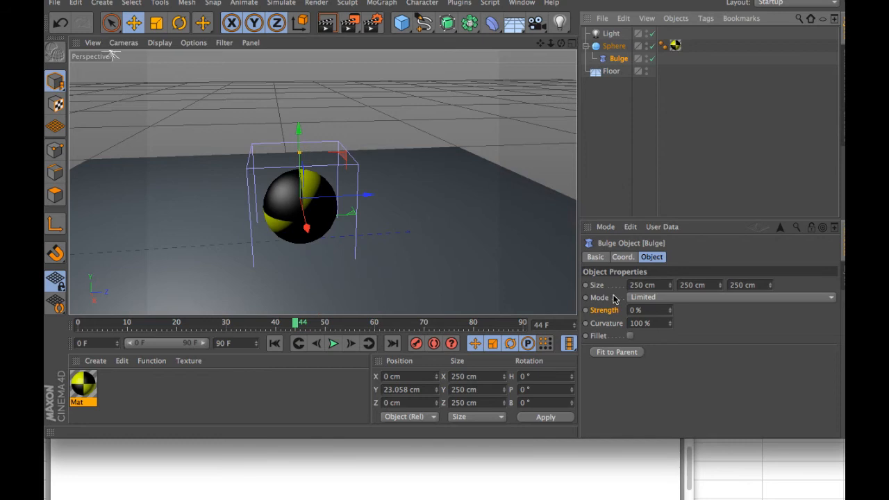
Enable autokeying, record a keyframe for the Bulge at frame 0, and increase its strength to about 123% at frame 45.
left_click(274, 343)
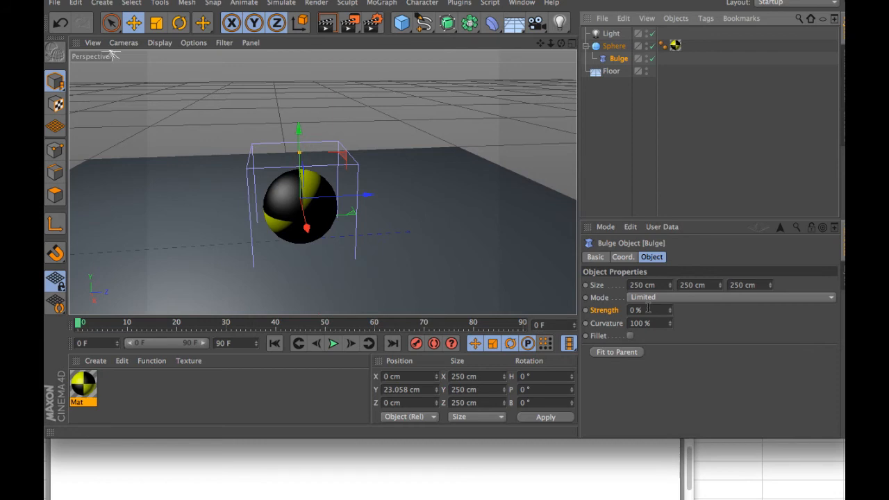
left_click(434, 344)
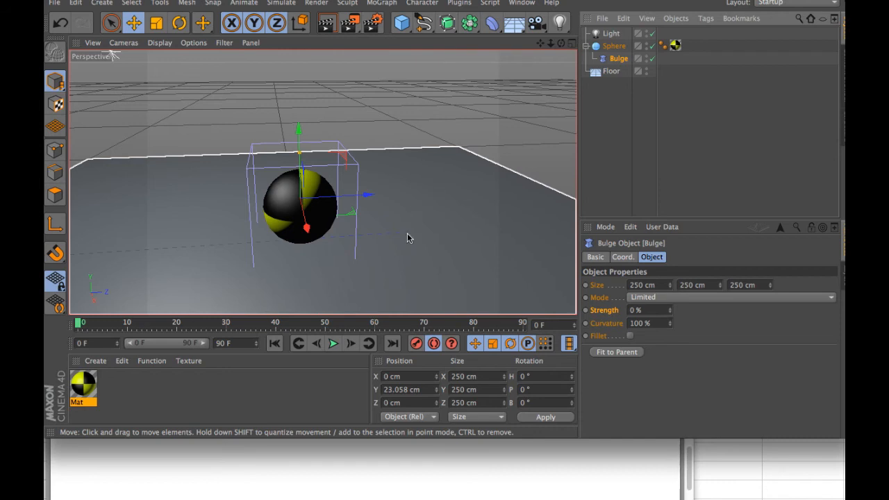
left_click(417, 346)
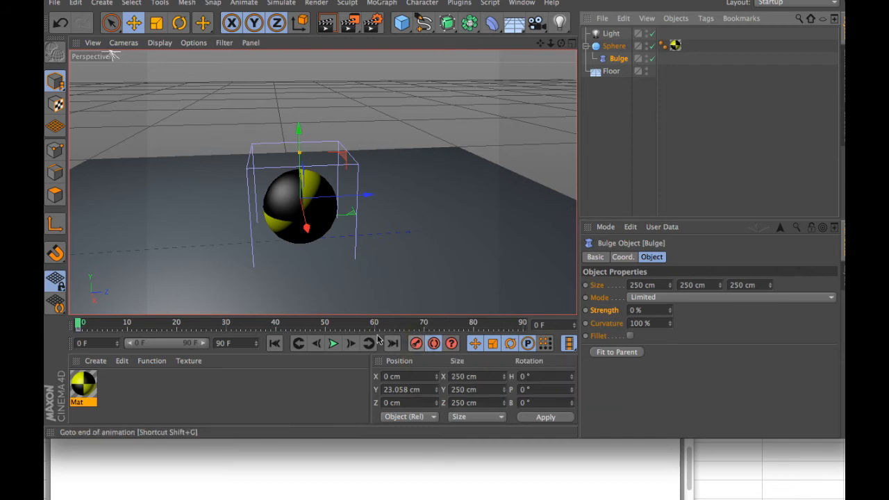
left_click(302, 324)
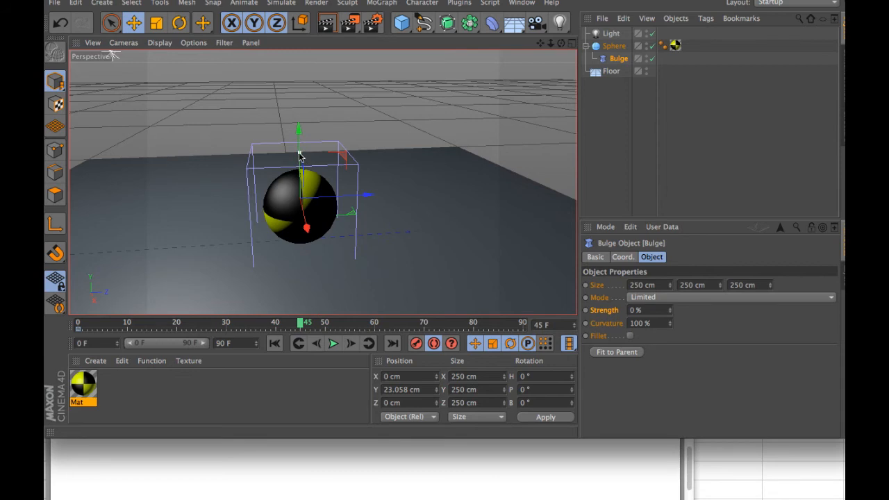
left_click_drag(300, 156, 336, 158)
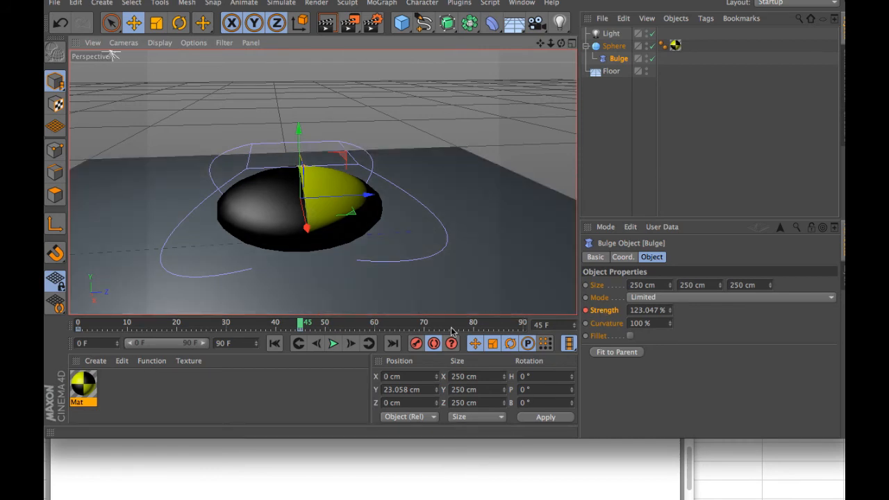
Set the Bulge deformer's strength to -80% at frame 70.
left_click(424, 324)
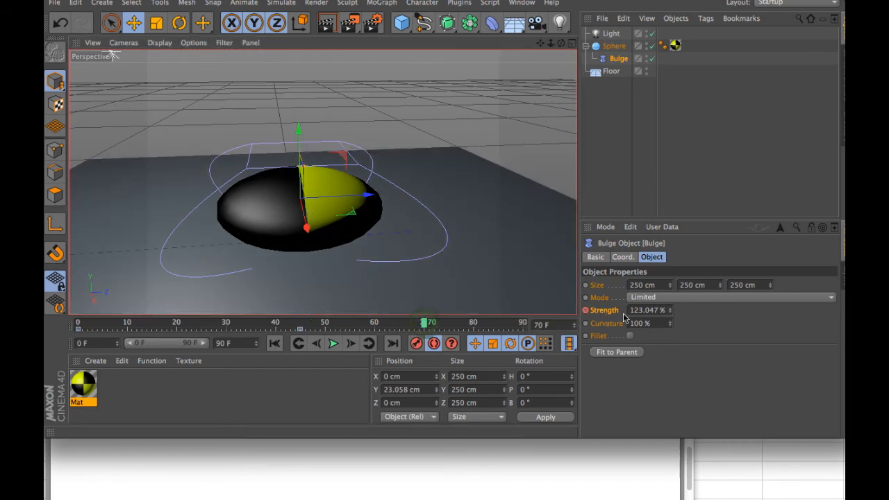
double_click(661, 310)
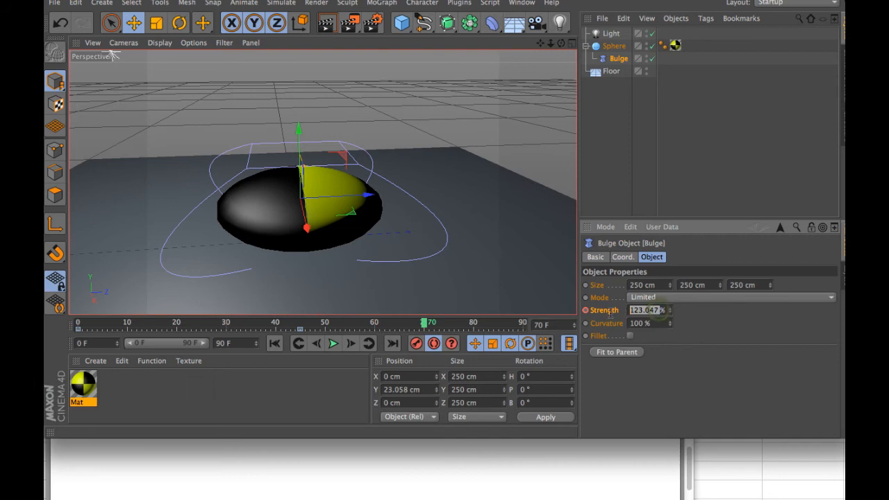
type("-80")
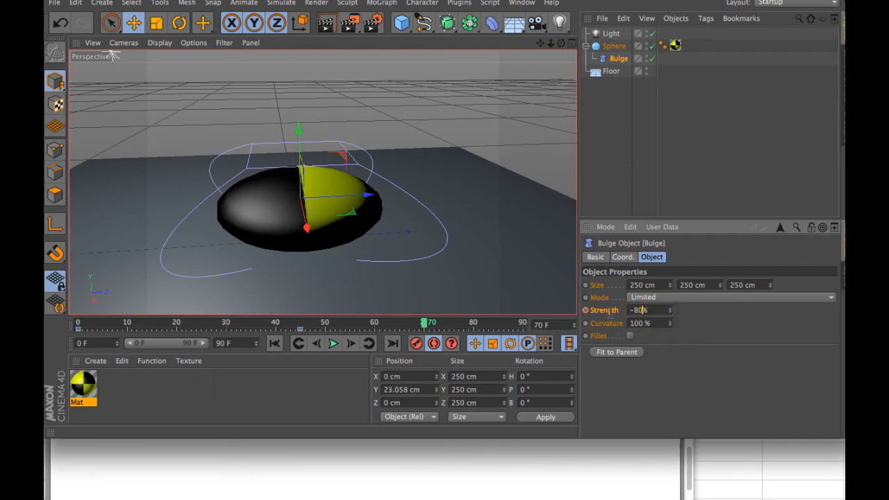
key("Return")
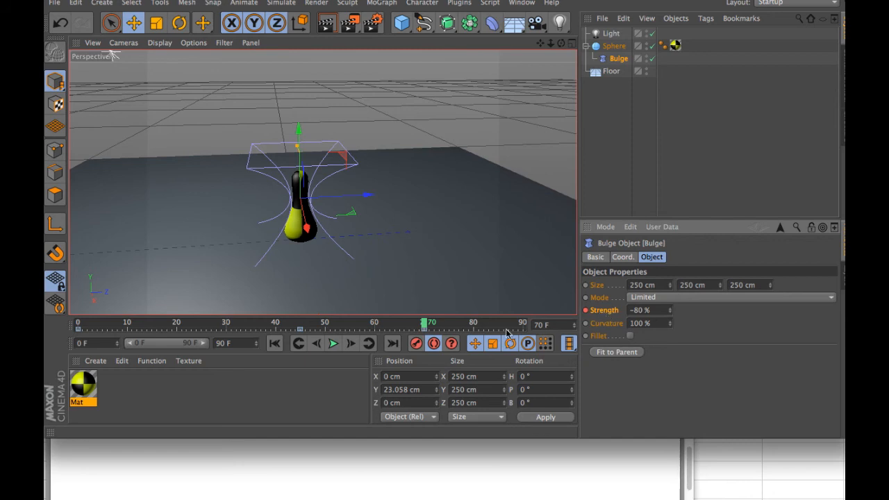
Set the Bulge deformer's strength to 0% at frame 90, and play the animation from the start.
left_click(393, 343)
left_click_drag(645, 311, 602, 316)
type("0")
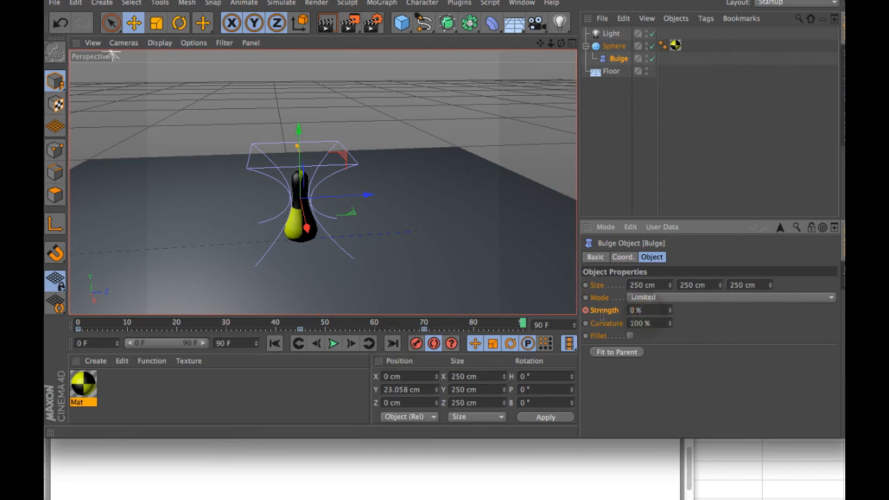
key("Return")
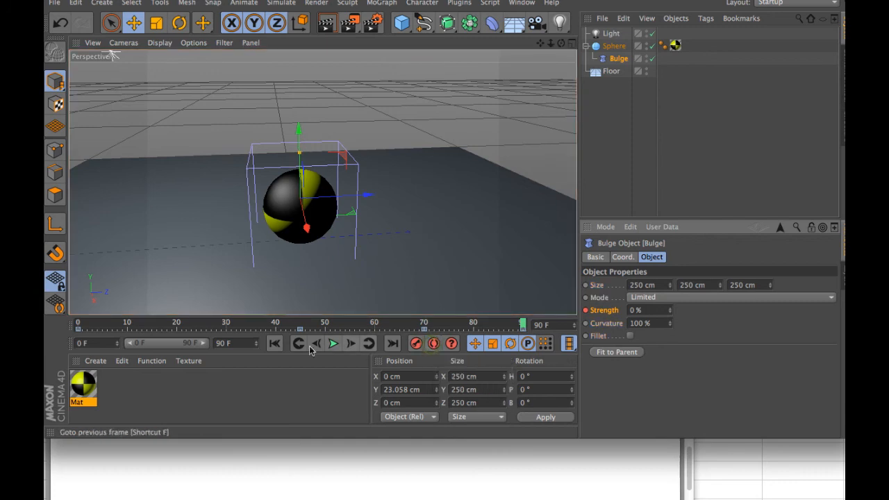
left_click(275, 343)
left_click(333, 344)
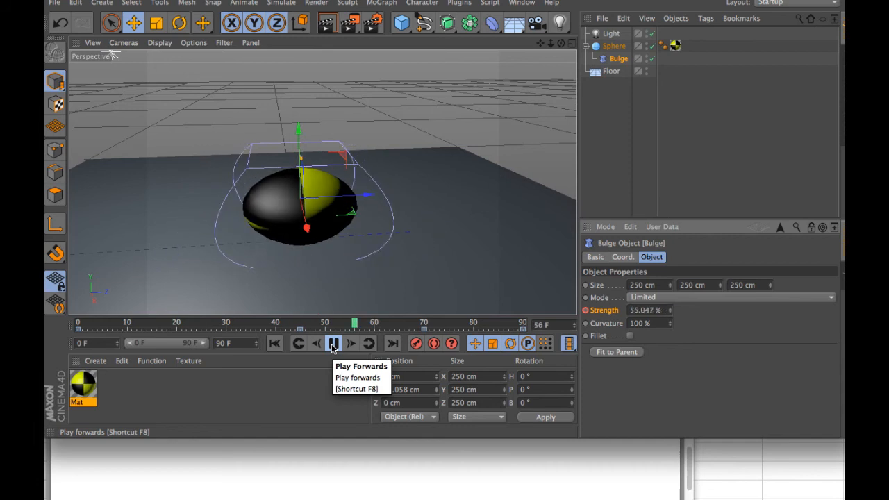
left_click(333, 344)
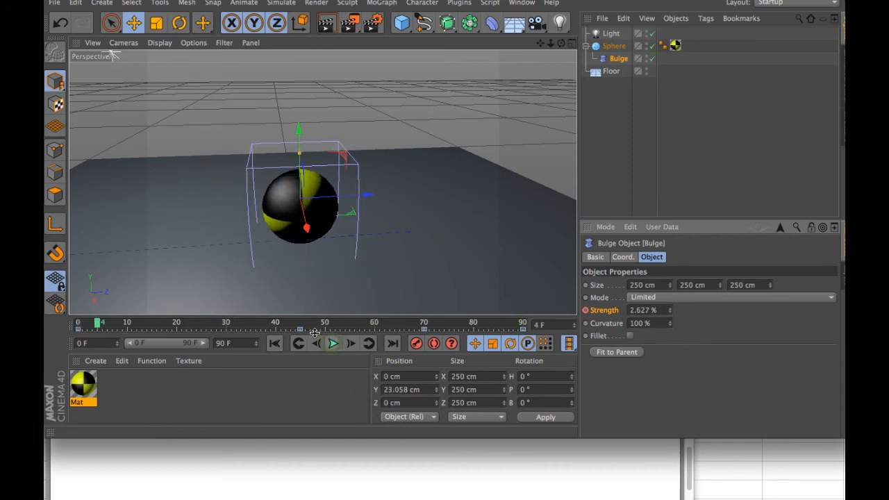
Move the Bulge keyframe from frame 45 to frame 20 in the time ruler, and play the animation to check the timing.
left_click(294, 329)
left_click_drag(294, 330, 175, 328)
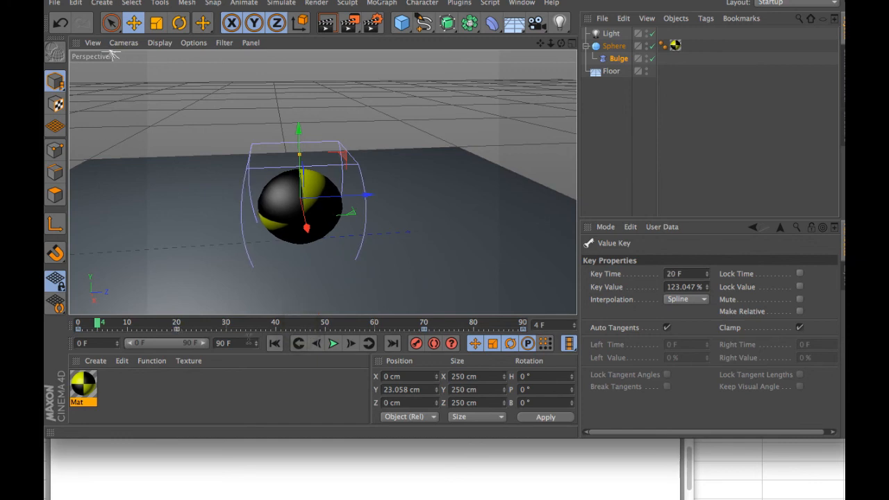
left_click(274, 343)
left_click(332, 343)
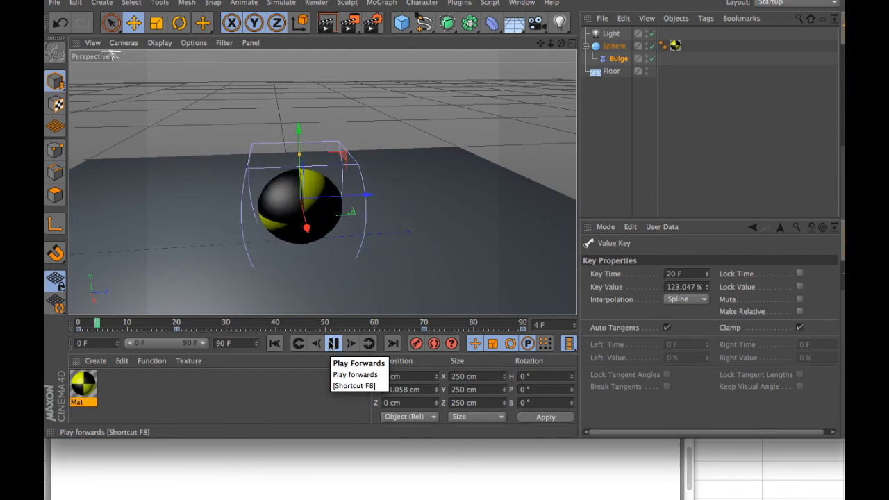
left_click(333, 343)
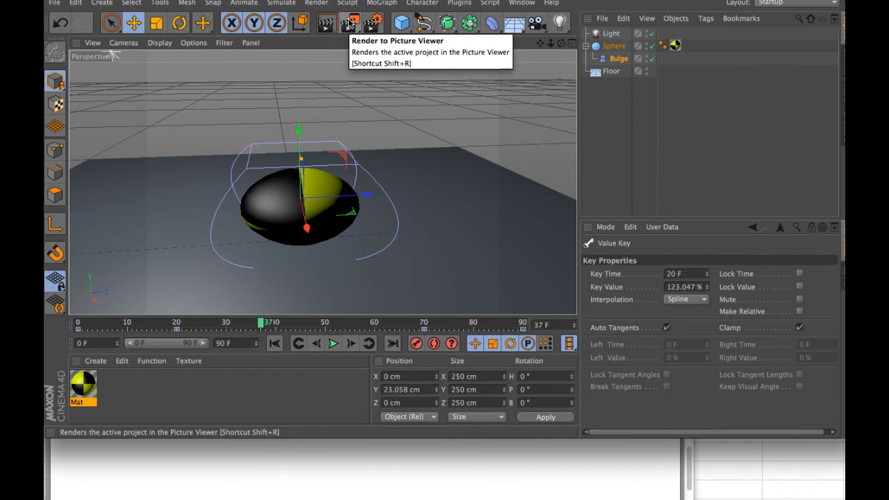
Make a full-render preview of all frames with an image size of 320 and a frame rate of 30.
left_click(316, 4)
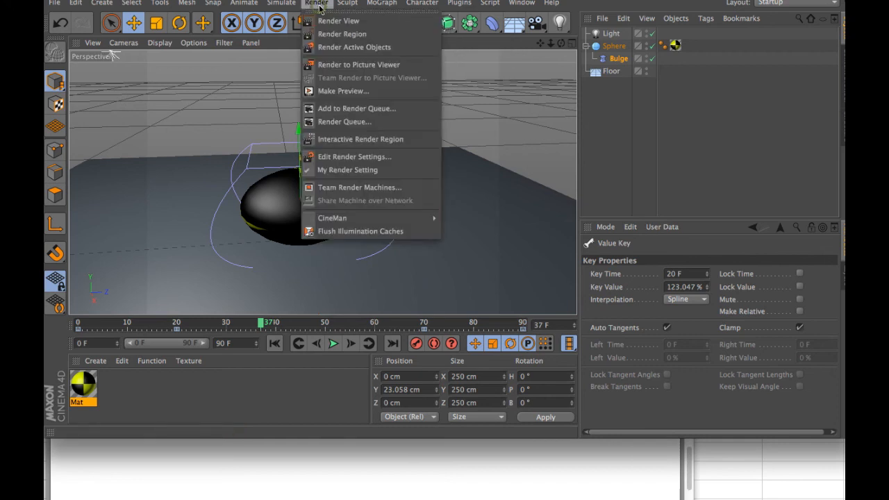
left_click(335, 93)
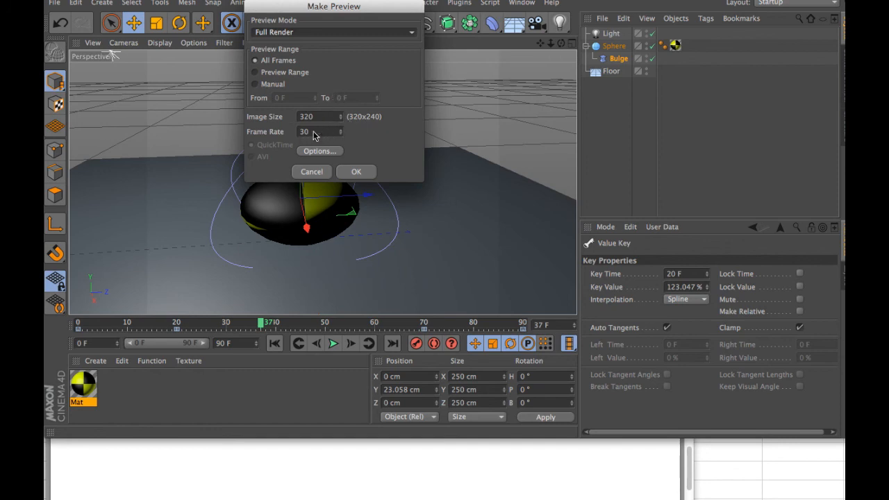
left_click(354, 176)
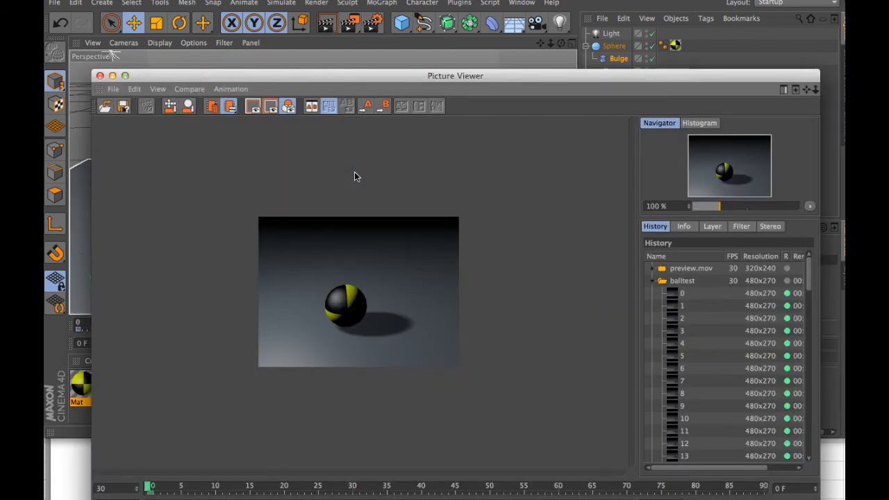
Play the rendered preview in the Picture Viewer, stop it, and close the viewer.
double_click(395, 78)
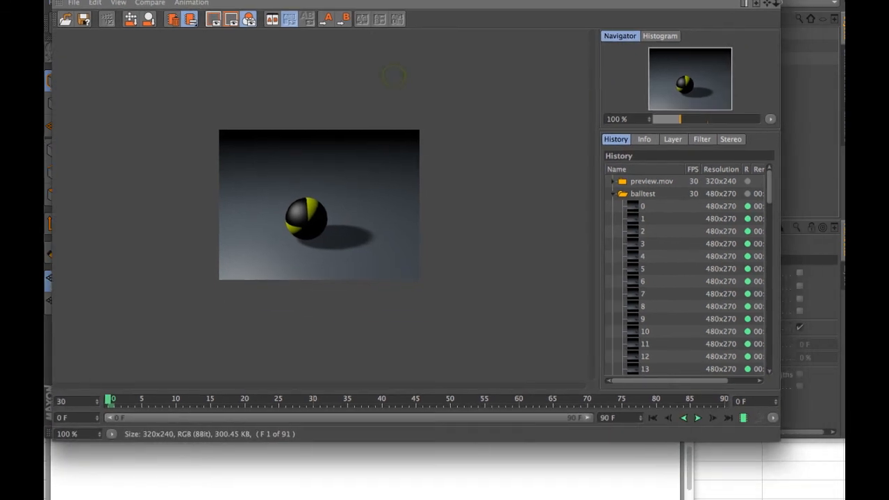
left_click(698, 418)
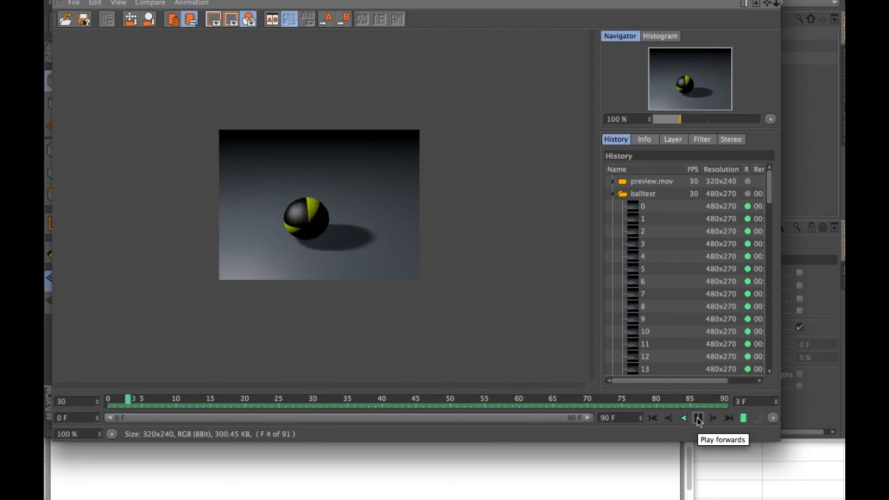
left_click(698, 418)
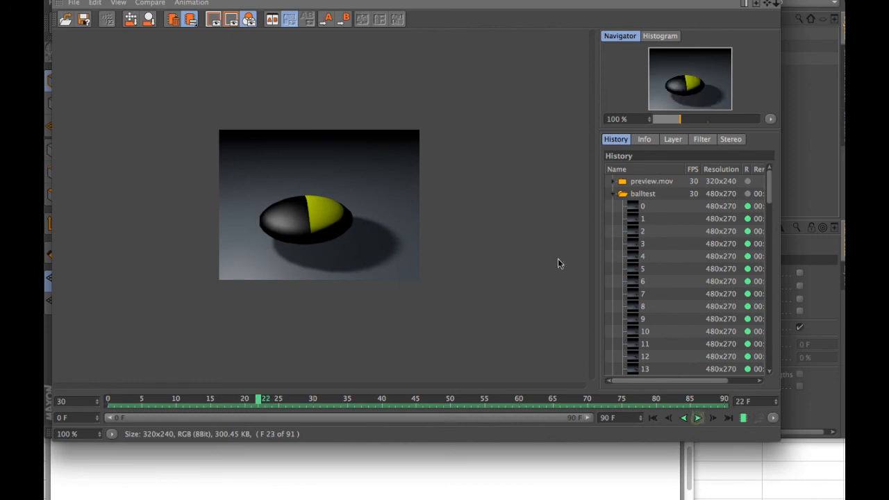
left_click(60, 0)
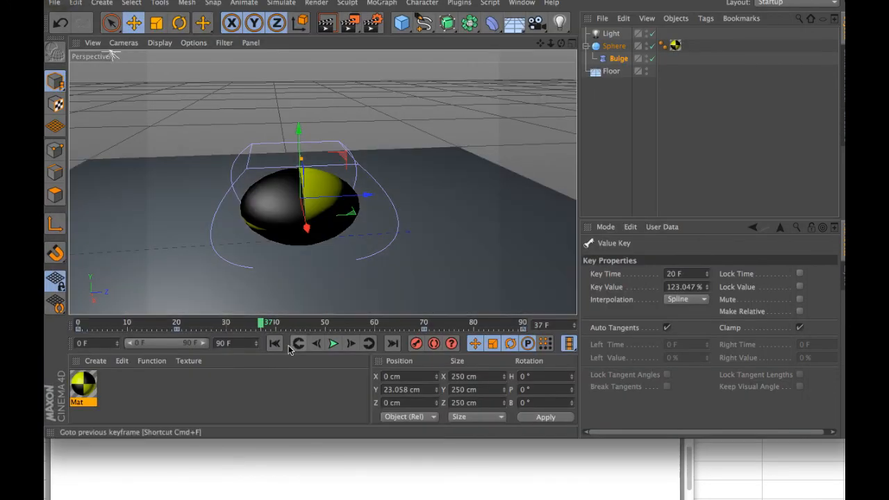
Return to frame 0 and set the film aspect in the render output settings to HDTV (16:9).
left_click(274, 345)
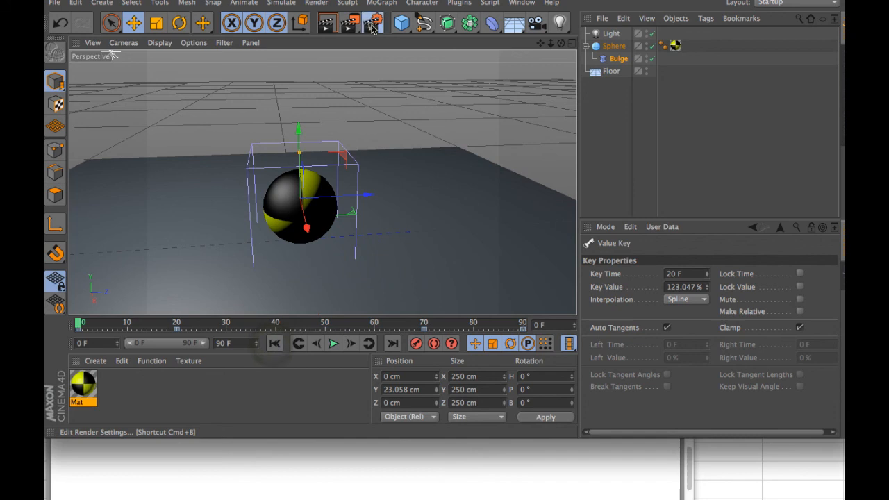
left_click(373, 24)
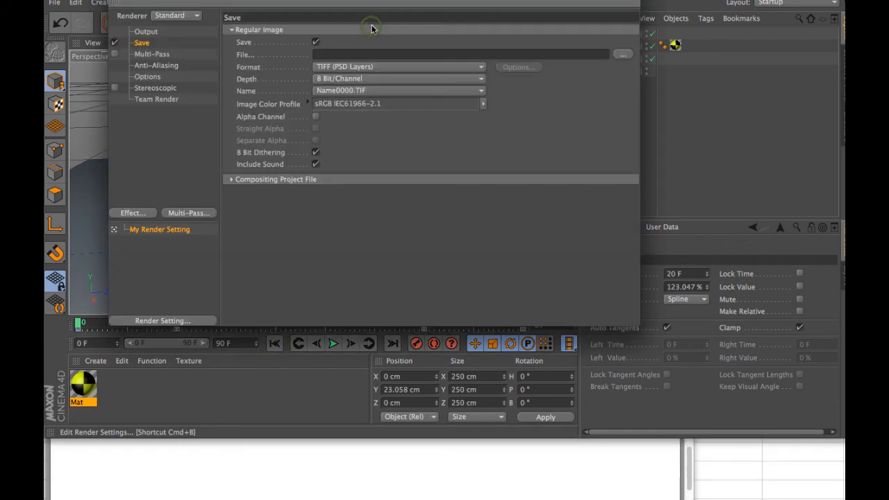
left_click(152, 32)
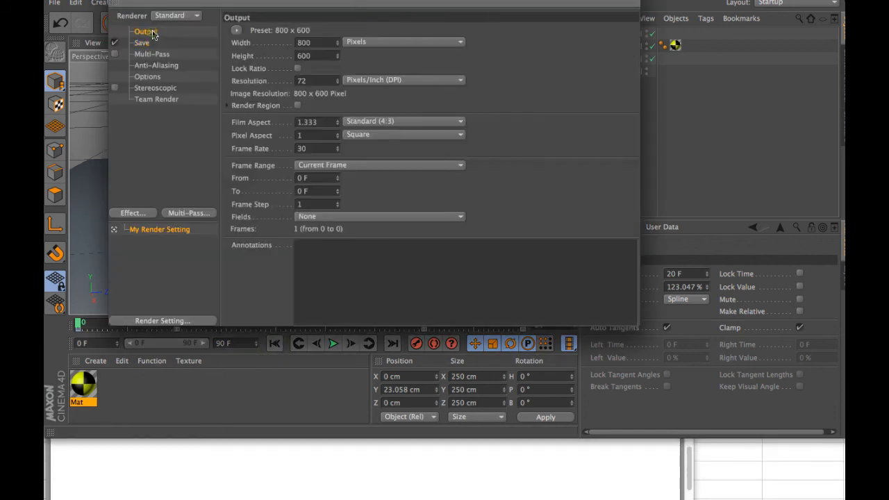
left_click(237, 31)
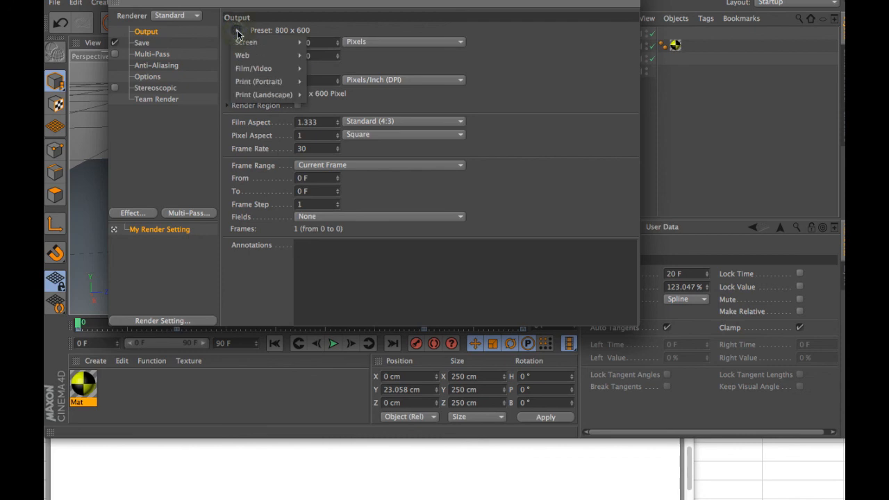
mouse_move(238, 42)
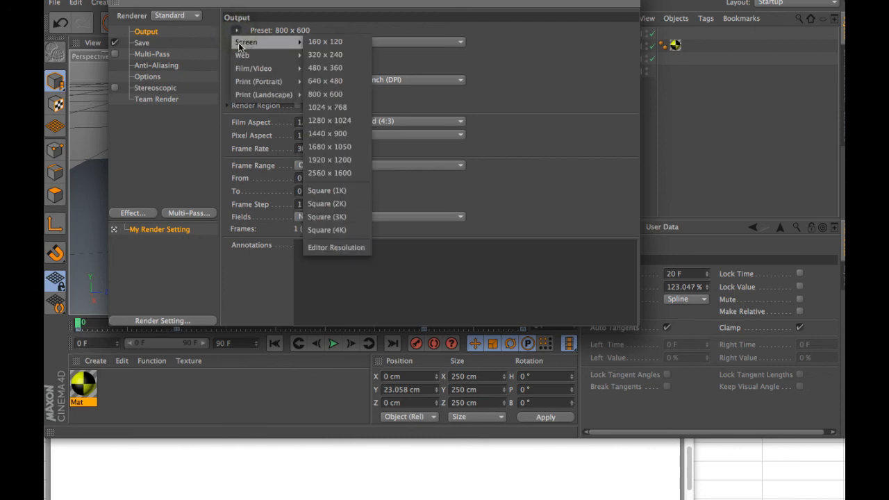
left_click(376, 30)
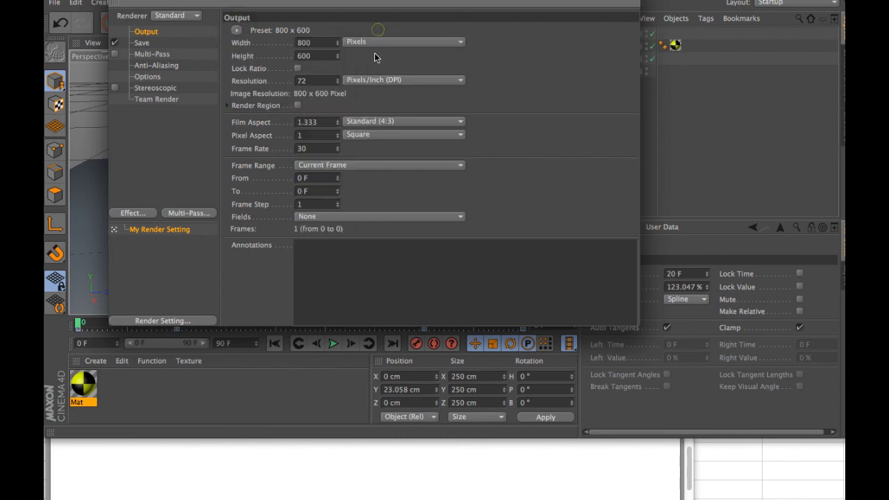
left_click(370, 121)
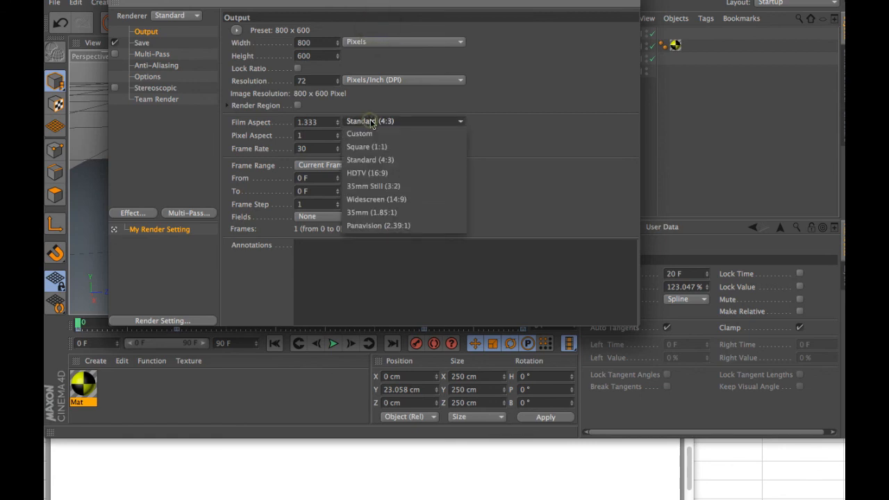
left_click(394, 173)
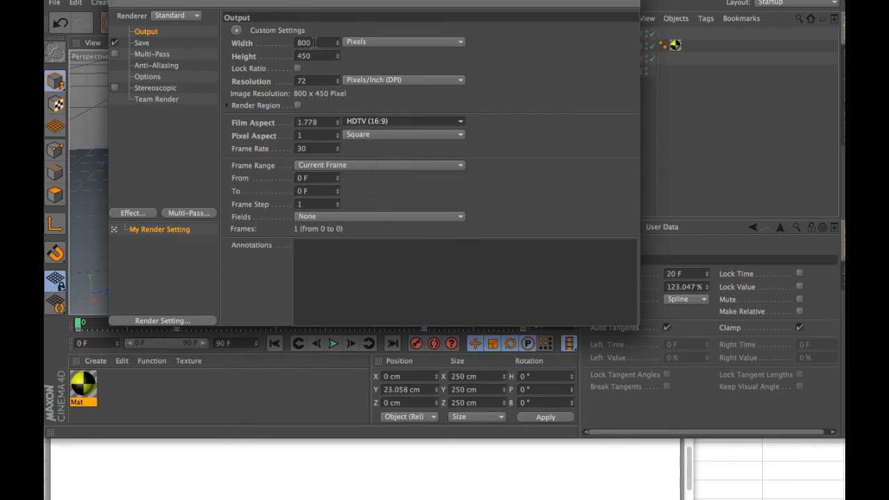
Set the render output width to 480 pixels with Lock Ratio on, the film aspect to HDTV (16:9), and the frame range to All Frames.
double_click(315, 43)
type("4")
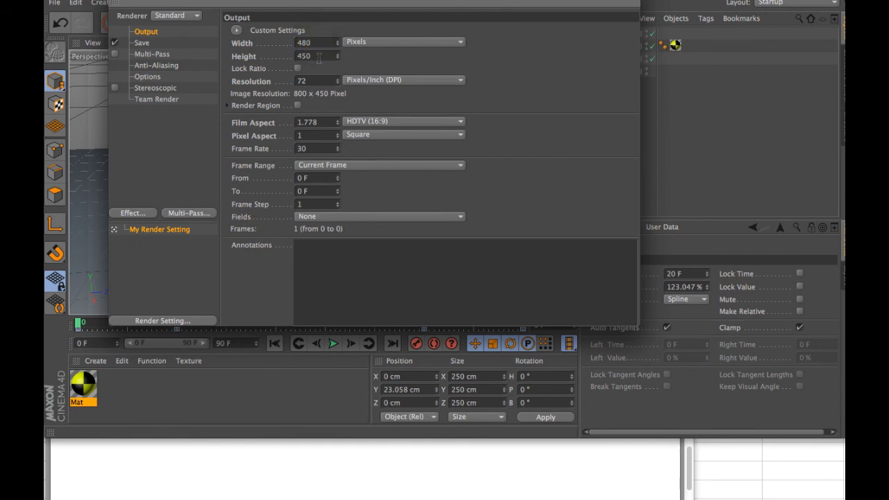
left_click(319, 57)
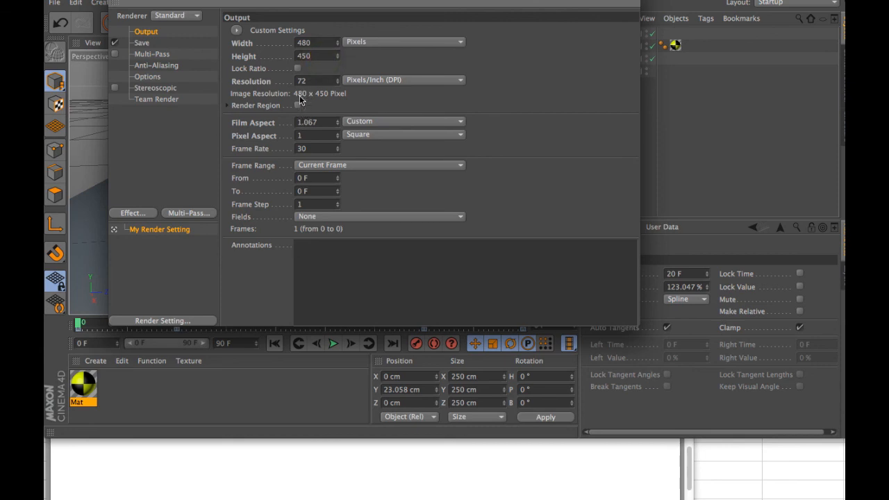
left_click(297, 68)
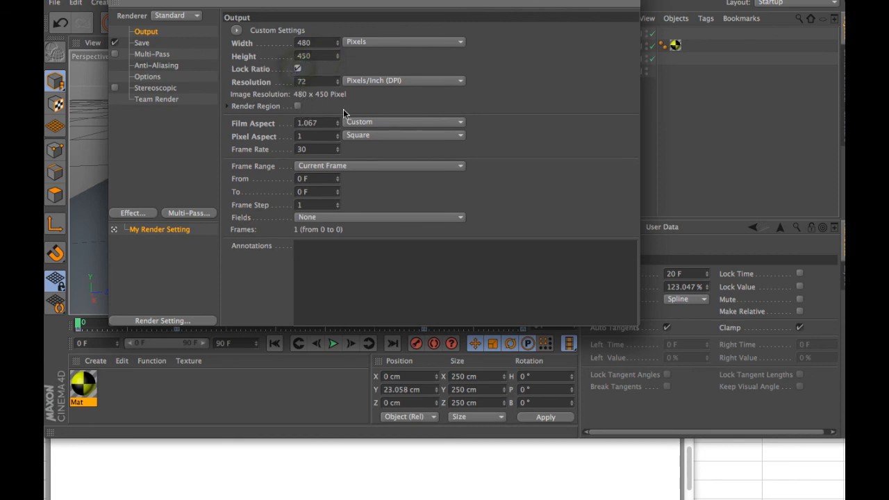
left_click(361, 123)
left_click(365, 172)
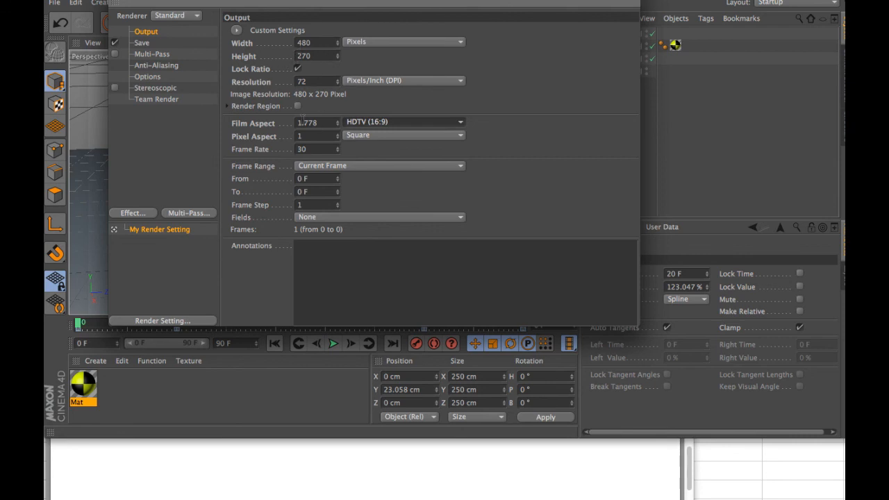
left_click(357, 168)
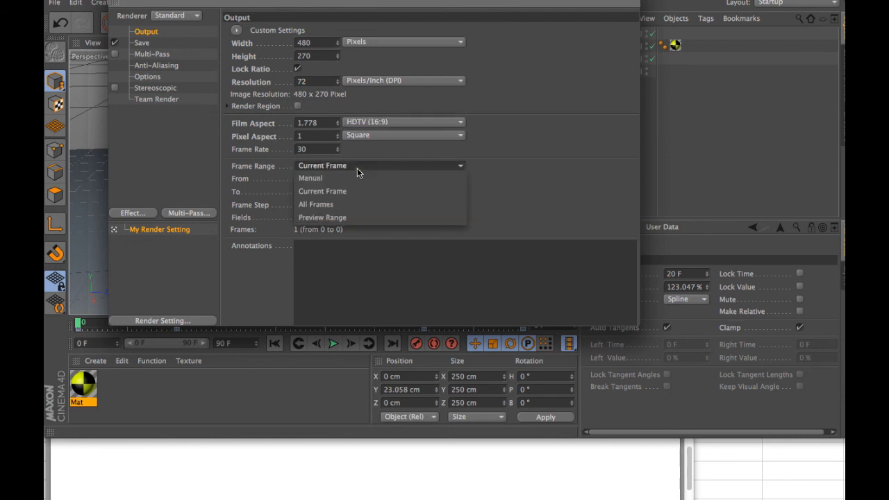
left_click(350, 205)
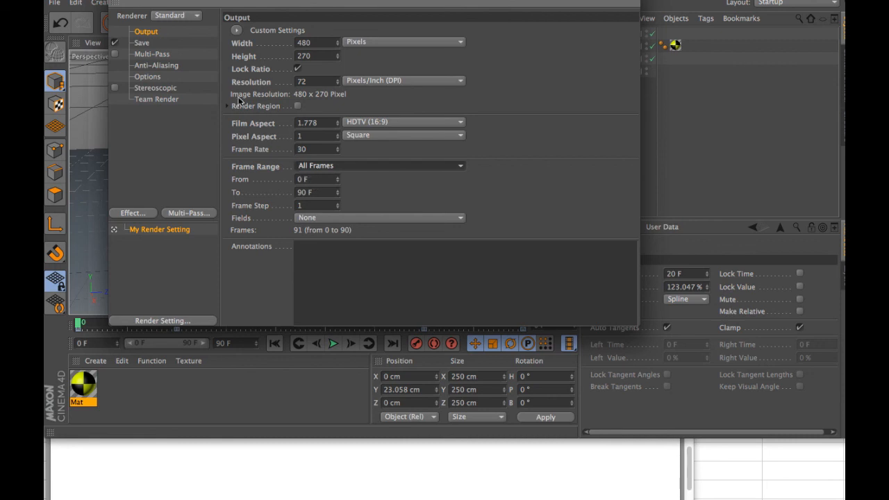
Set the render's save file to balldeform in the 3D_Animation folder under Movies.
left_click(145, 44)
left_click(620, 53)
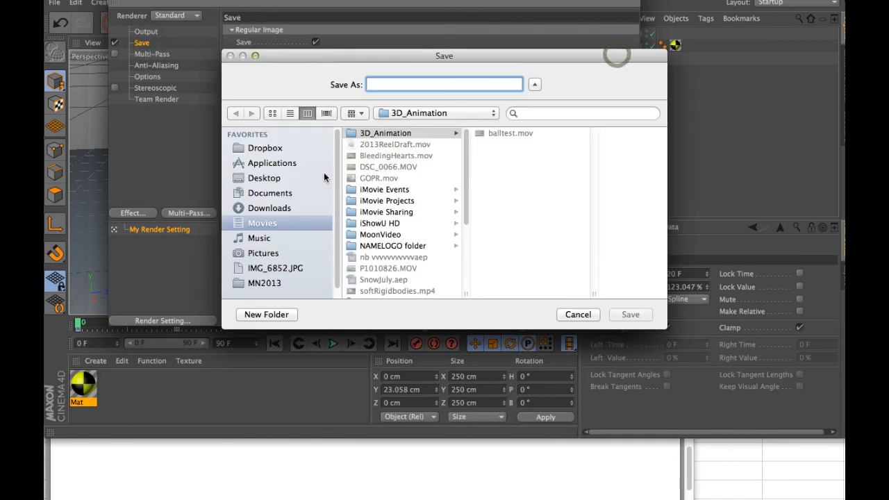
left_click(389, 136)
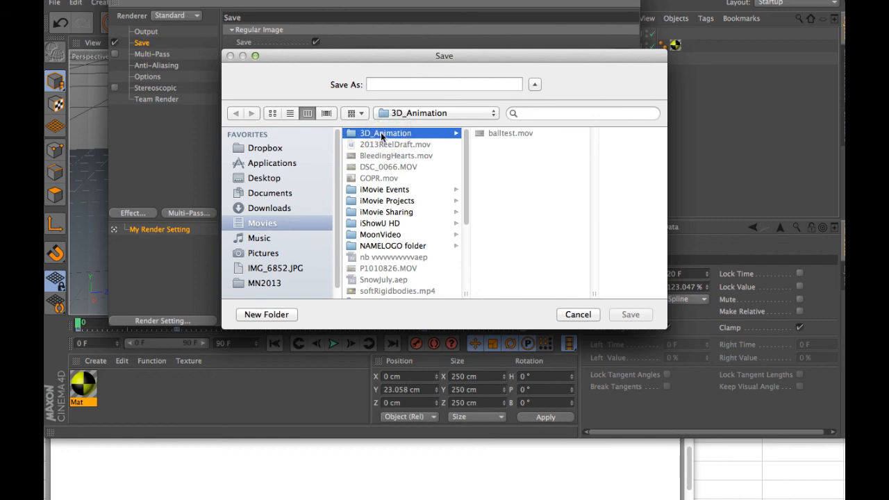
left_click(400, 82)
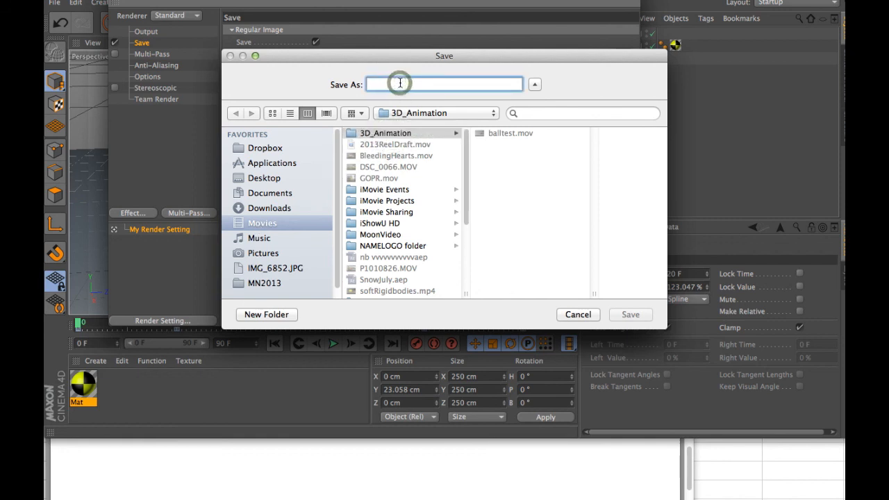
type("ball")
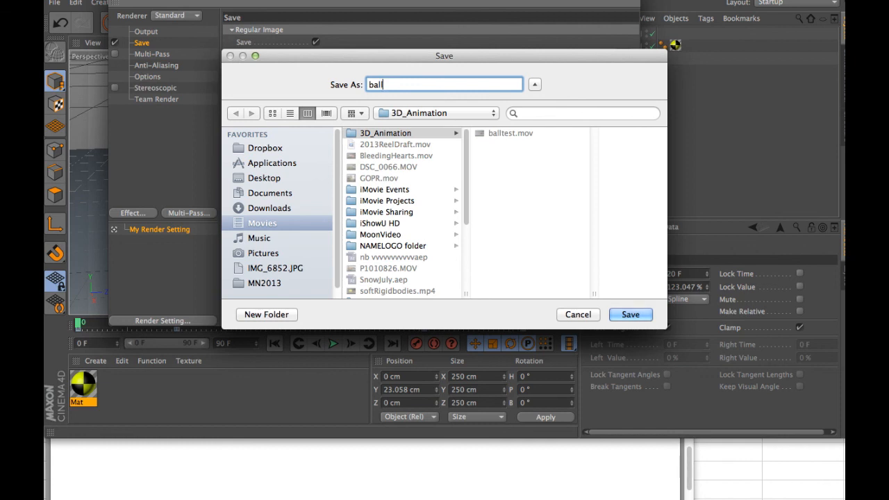
type("deform")
key("Return")
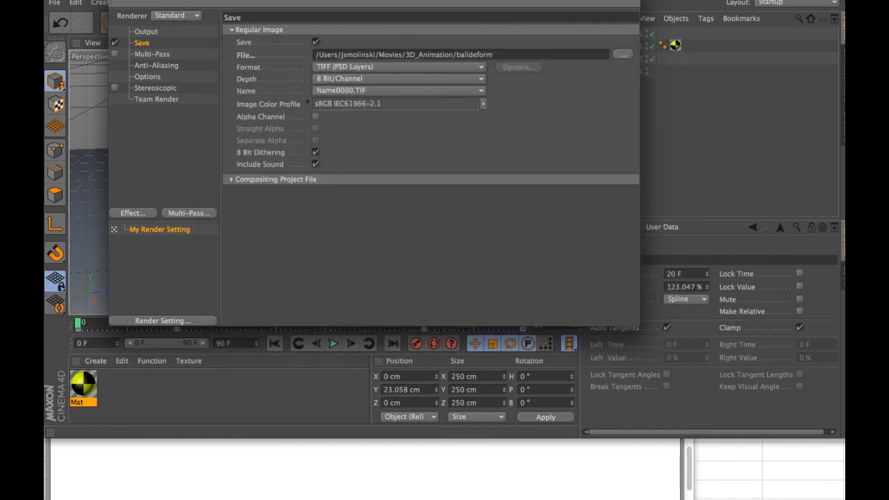
Set the save format to QuickTime Movie with H.264 compression.
left_click(437, 66)
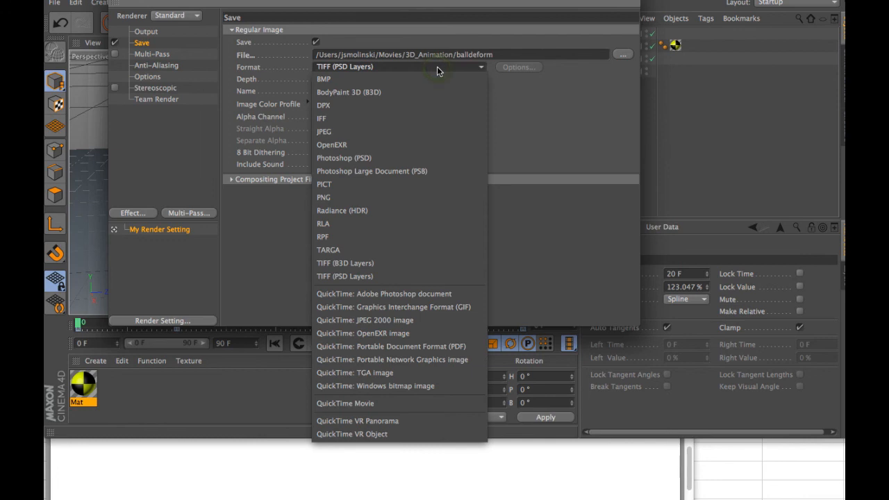
left_click(397, 407)
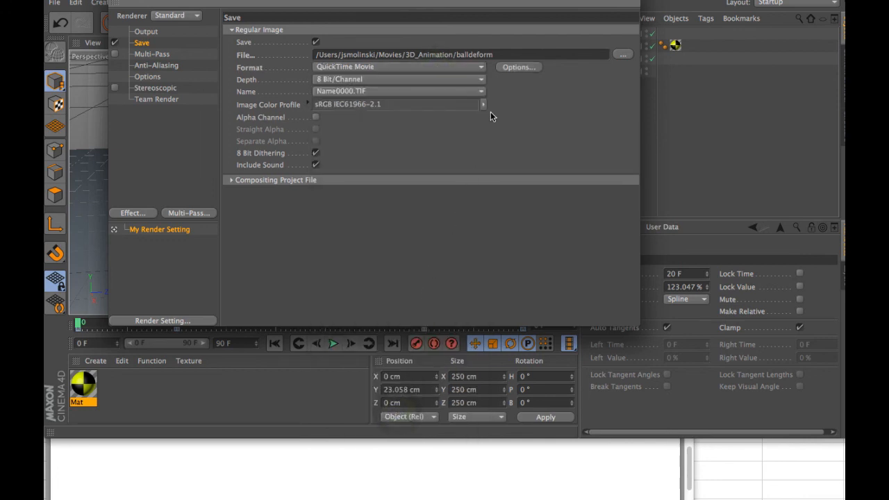
left_click(515, 68)
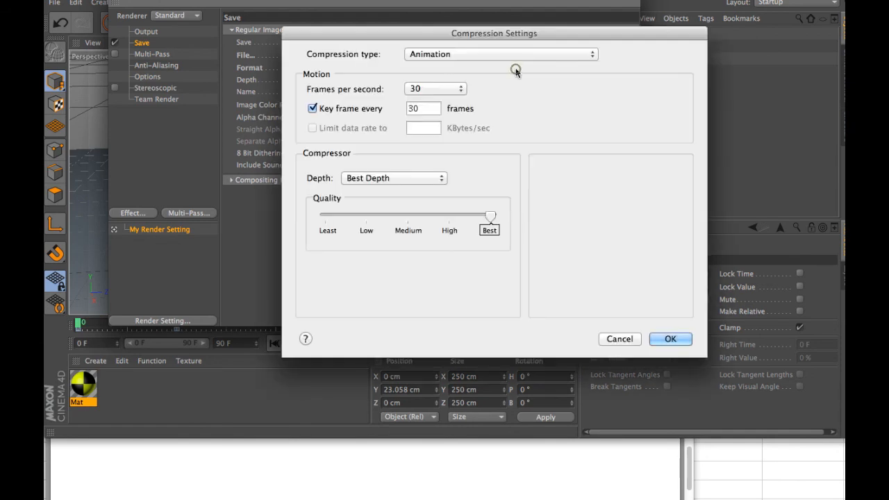
left_click(506, 58)
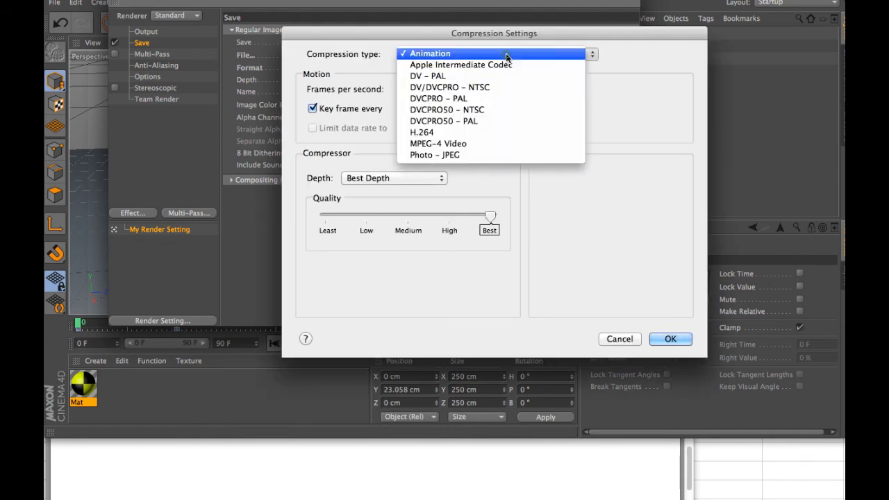
left_click(478, 133)
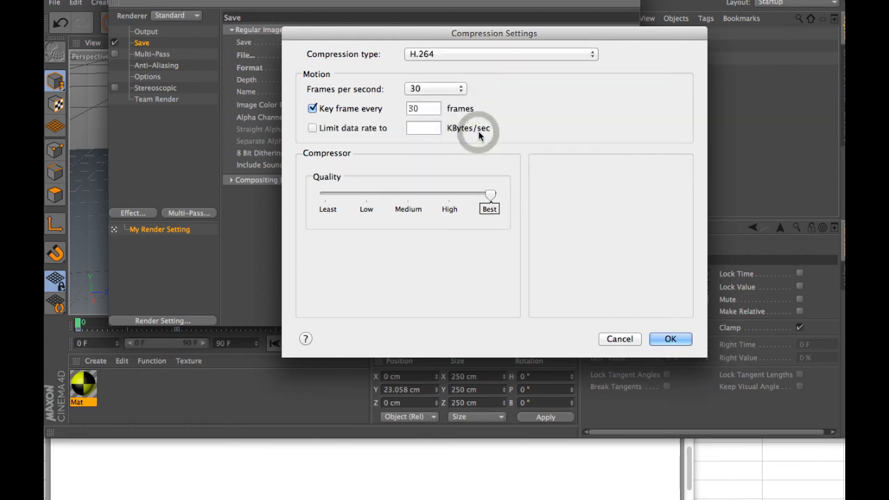
left_click(670, 339)
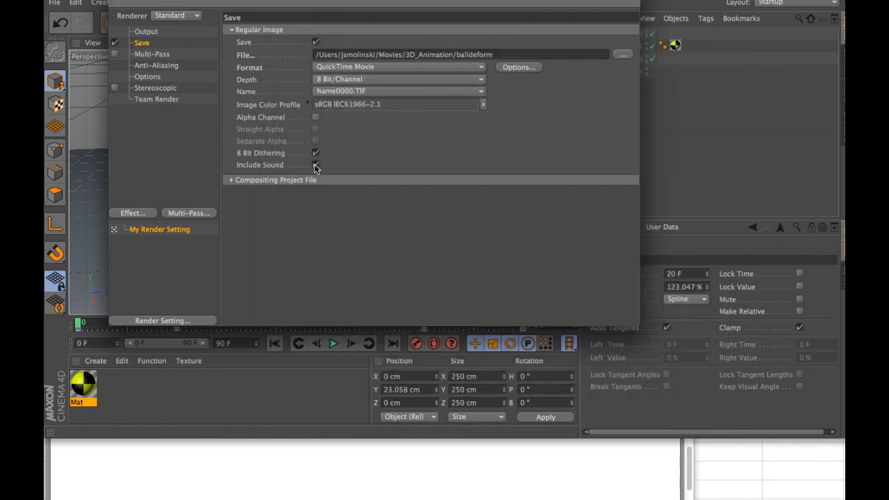
Turn off Include Sound for the saved movie and render the animation to the Picture Viewer.
left_click(315, 165)
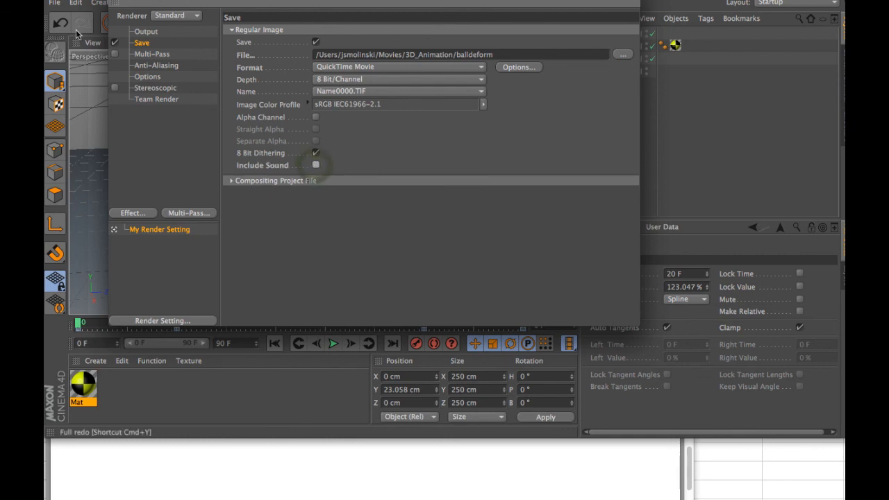
left_click(116, 1)
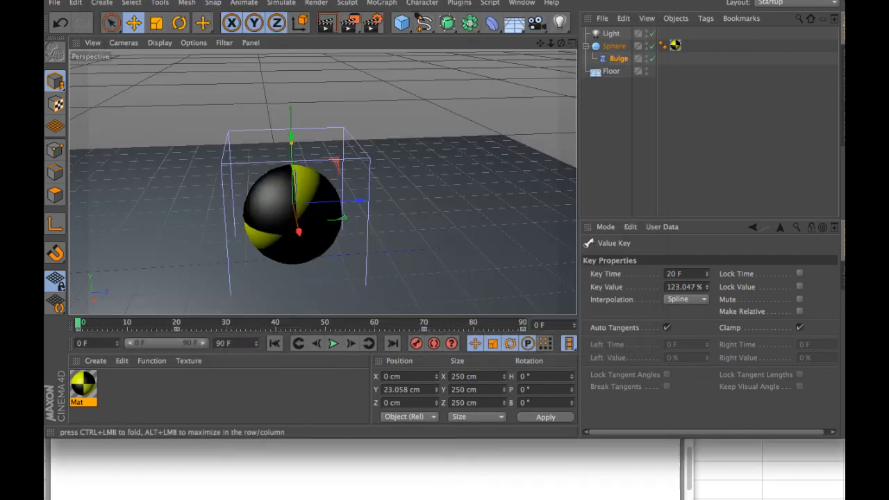
left_click(351, 26)
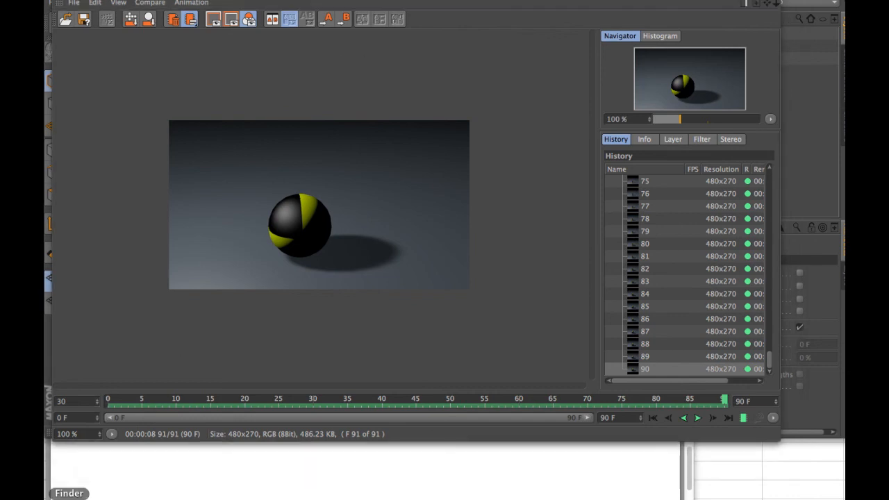
Switch to Finder, open balldeform.mov from the 3D_Animation folder in Movies, and play it.
left_click(69, 499)
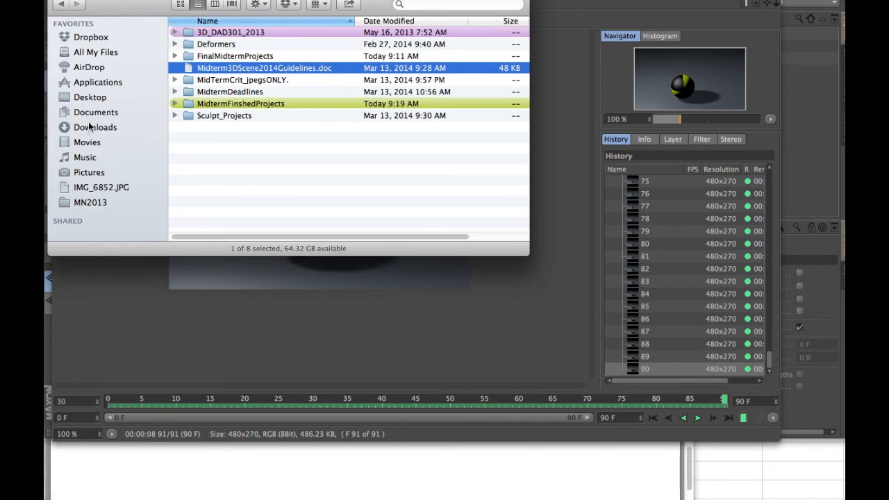
left_click(81, 143)
double_click(189, 33)
double_click(191, 34)
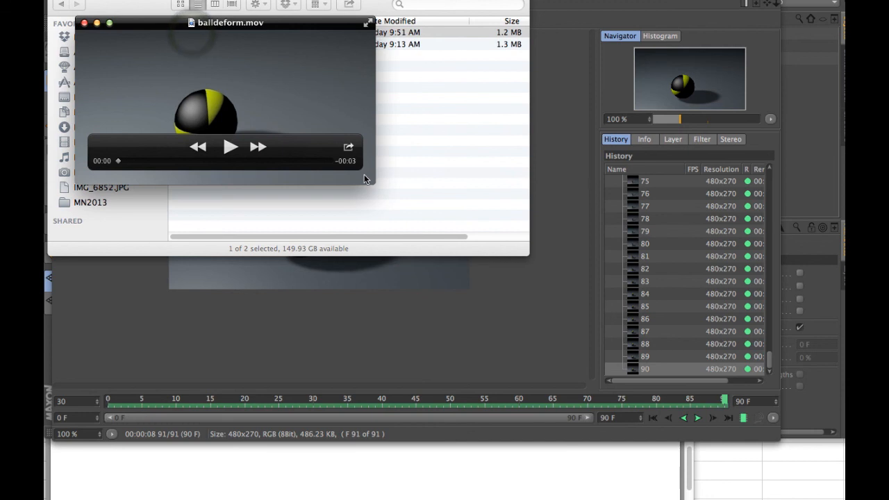
key("space")
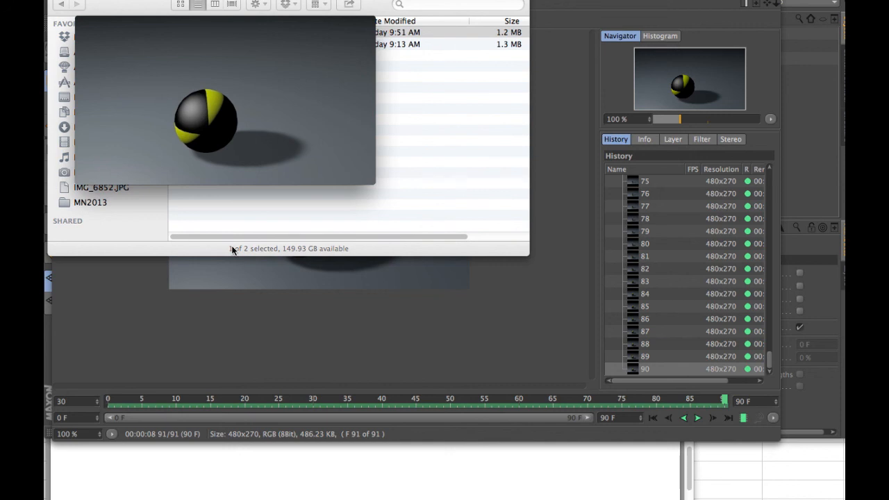
Close the balldeform.mov player, the Finder window, and the Picture Viewer to return to the scene.
mouse_move(94, 35)
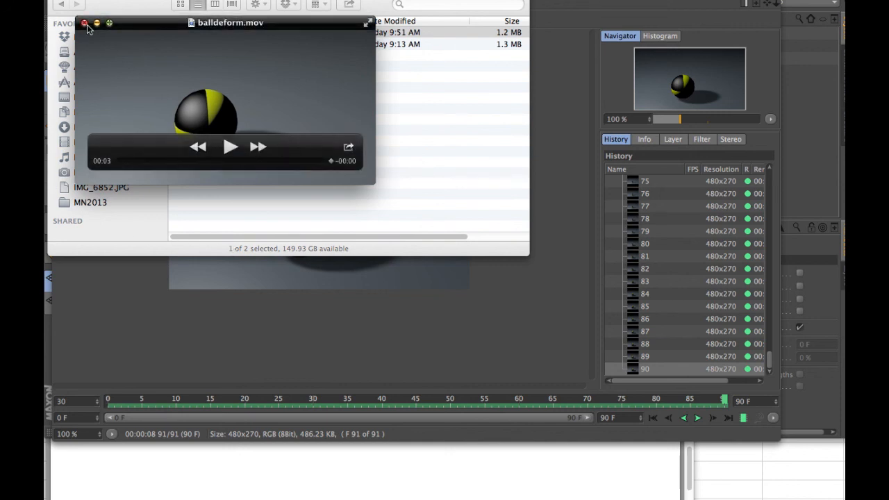
left_click(85, 23)
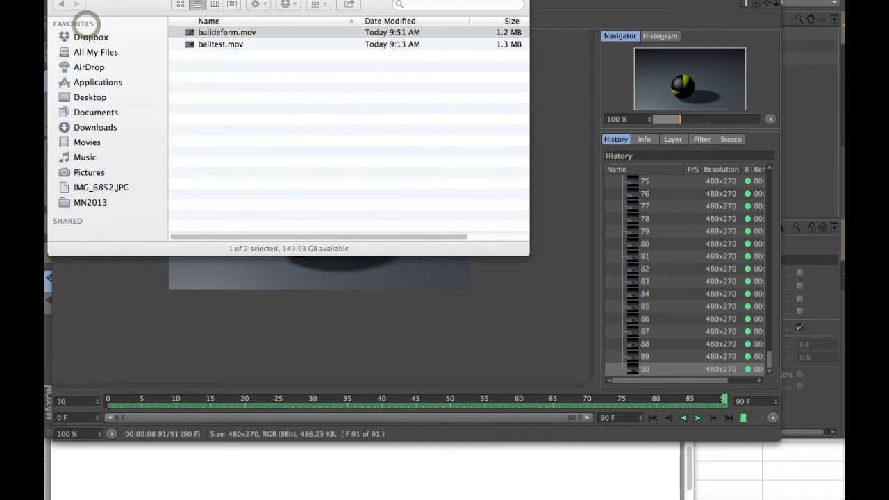
key("super+w")
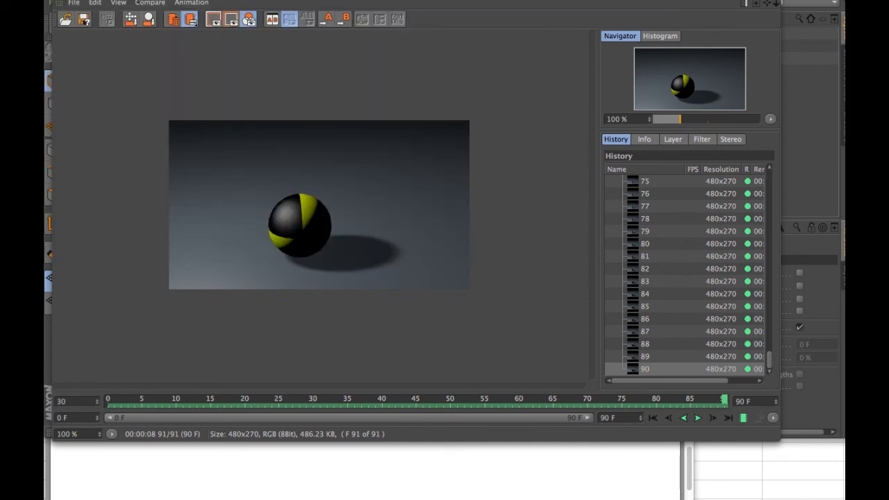
key("super+w")
left_click(440, 0)
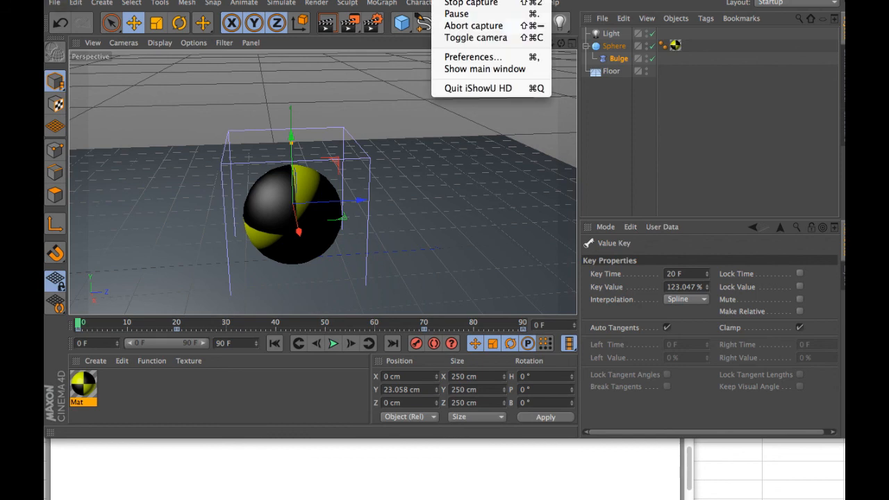